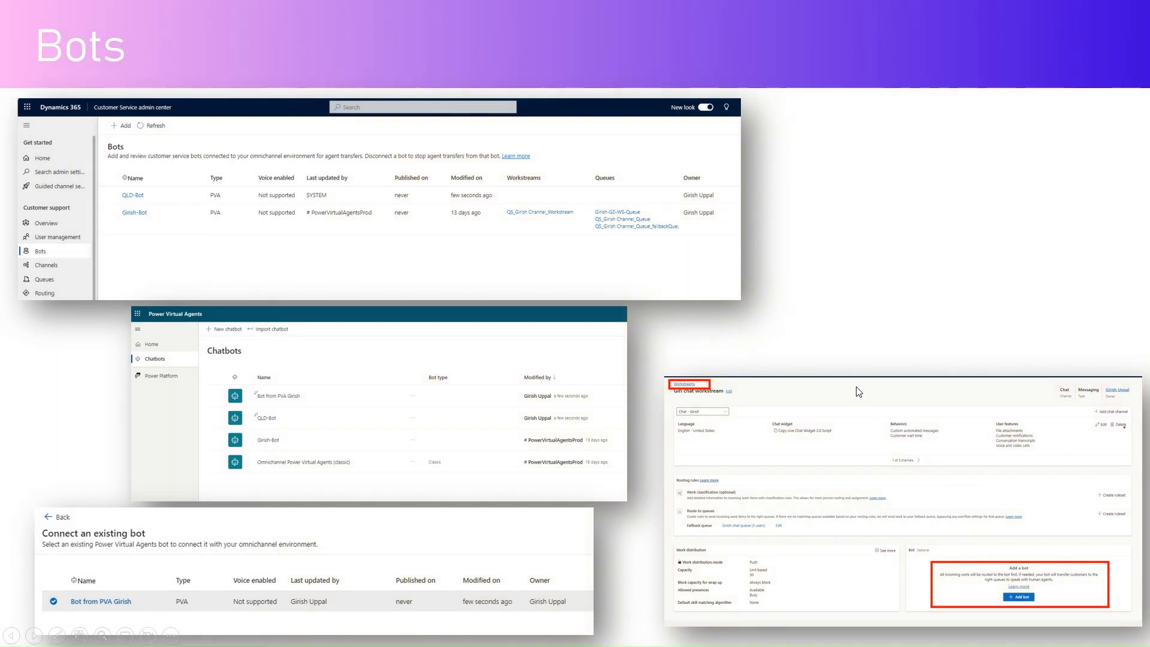
Leave the presentation for the browser and open the Bots list in the Customer Service admin center
click(859, 392)
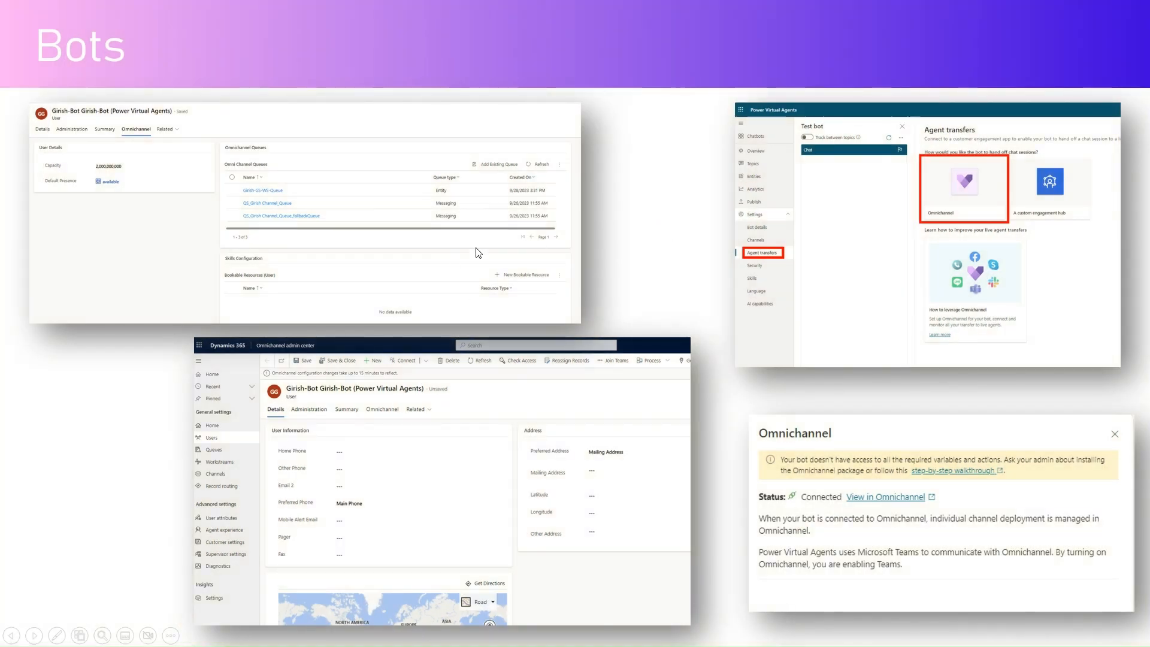
key(alt+Tab)
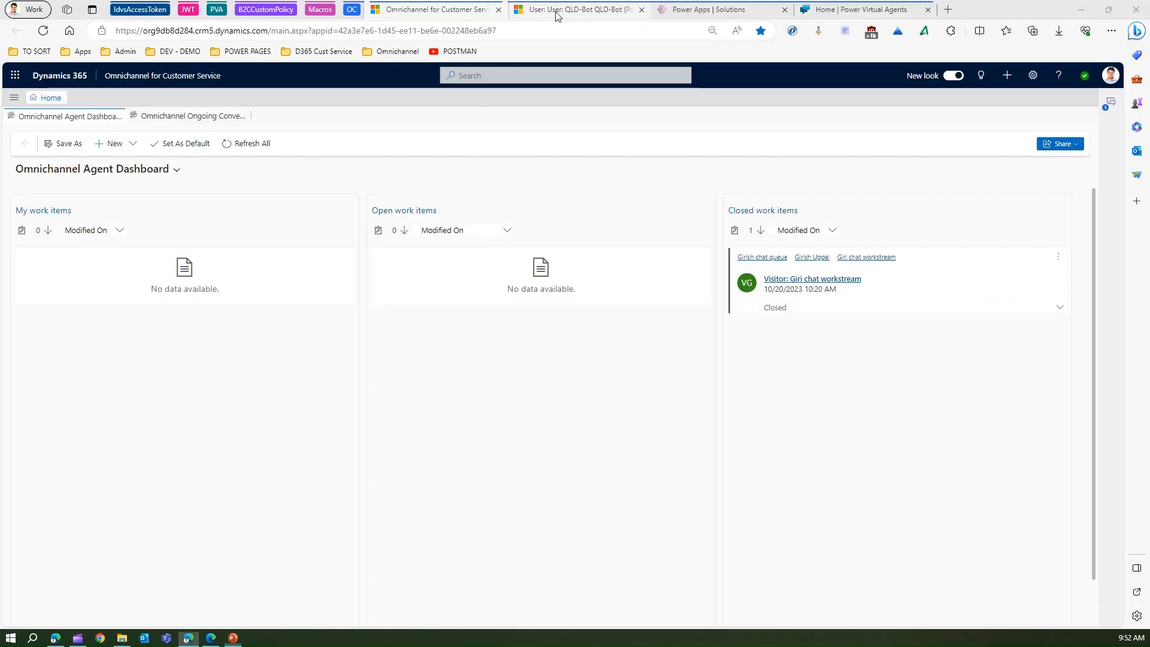
click(557, 11)
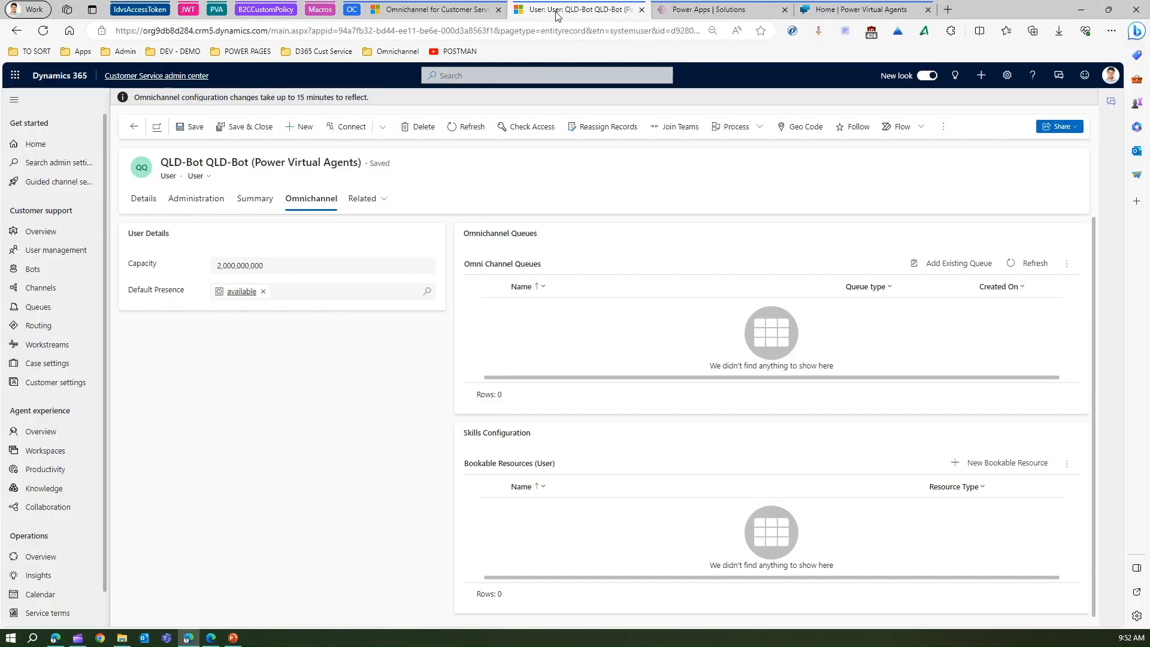
click(35, 145)
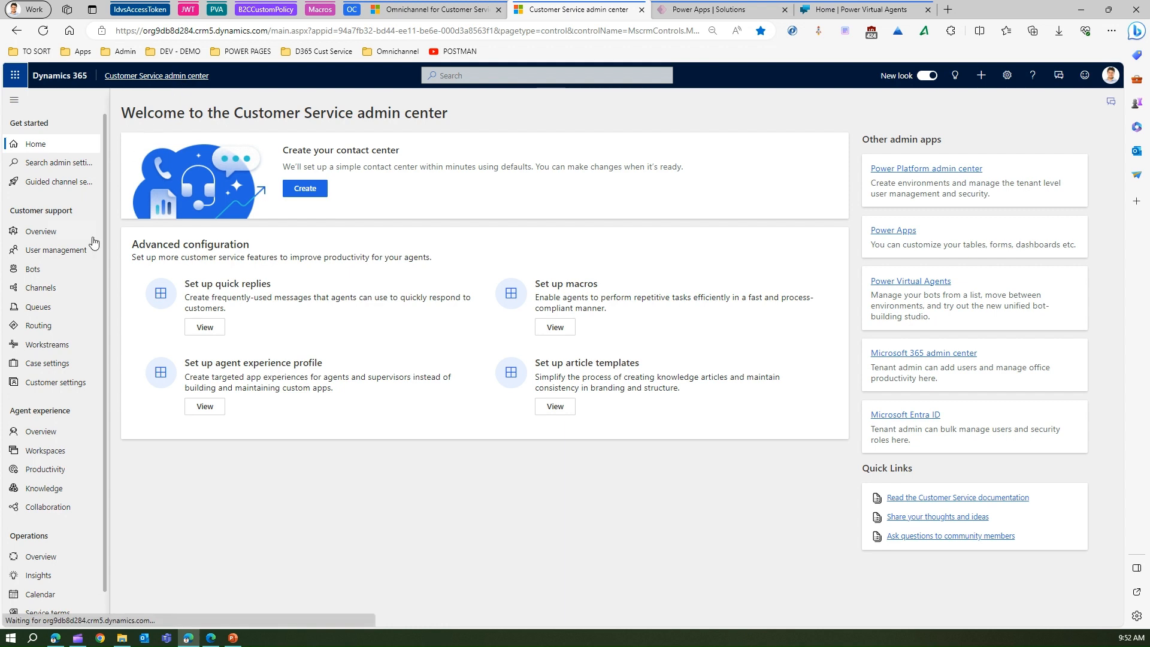
click(33, 269)
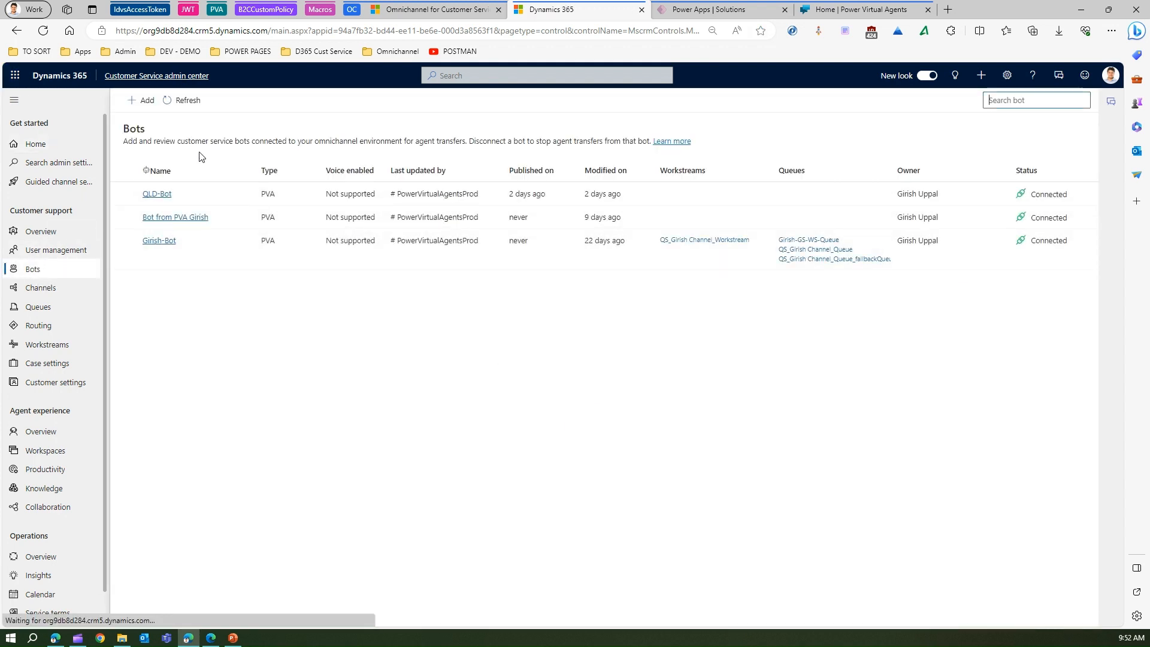
Start a new basic bot named "Power BI Bot" and set its language to English
click(149, 102)
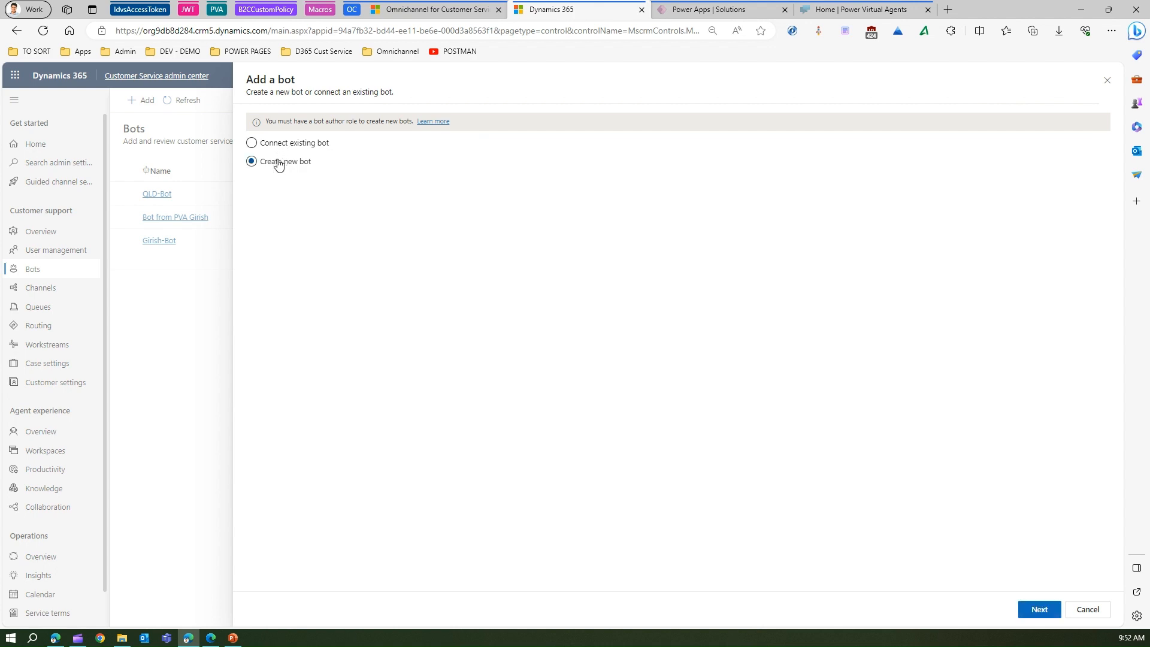
click(1042, 609)
click(287, 157)
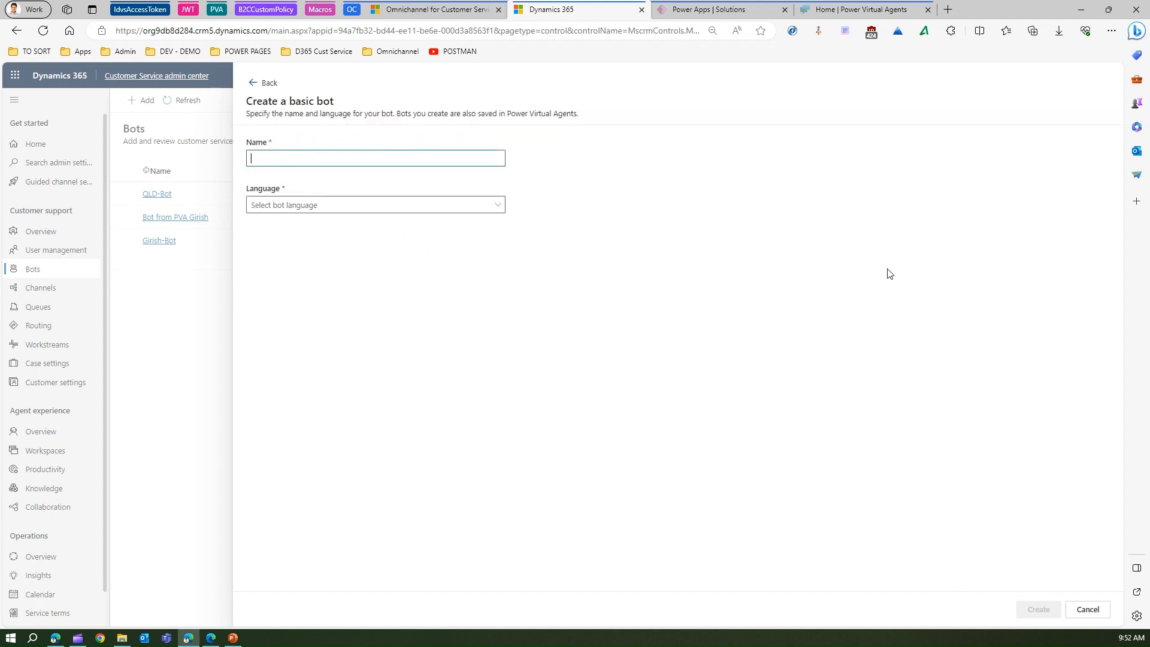
text(Power BI Bot)
click(328, 206)
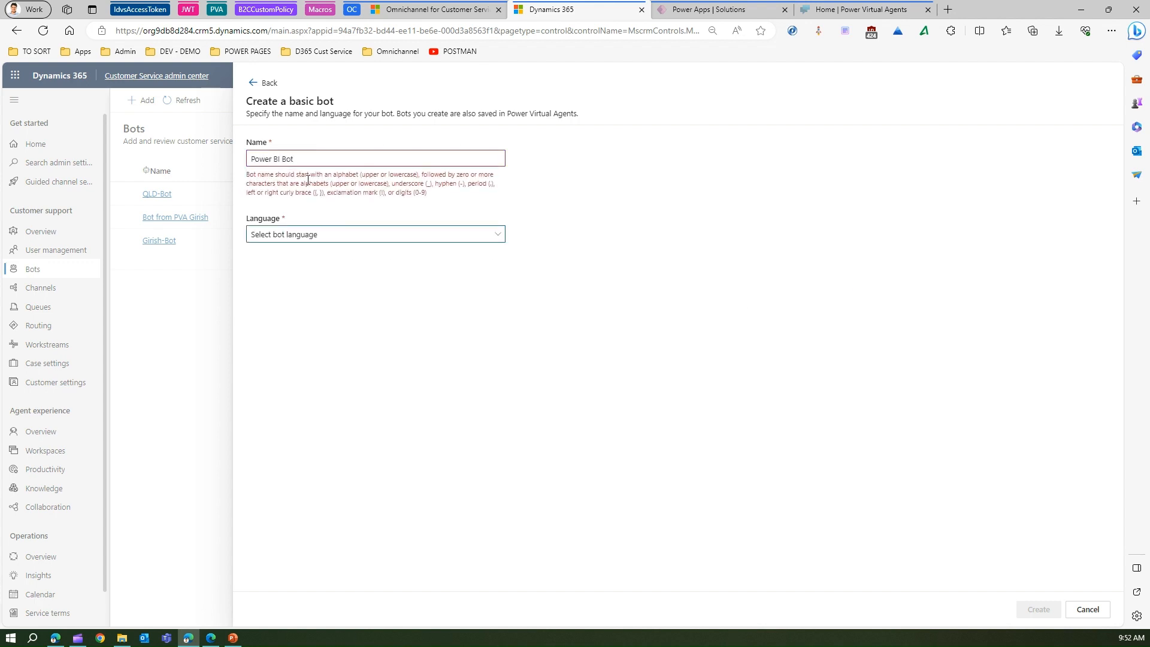
click(297, 242)
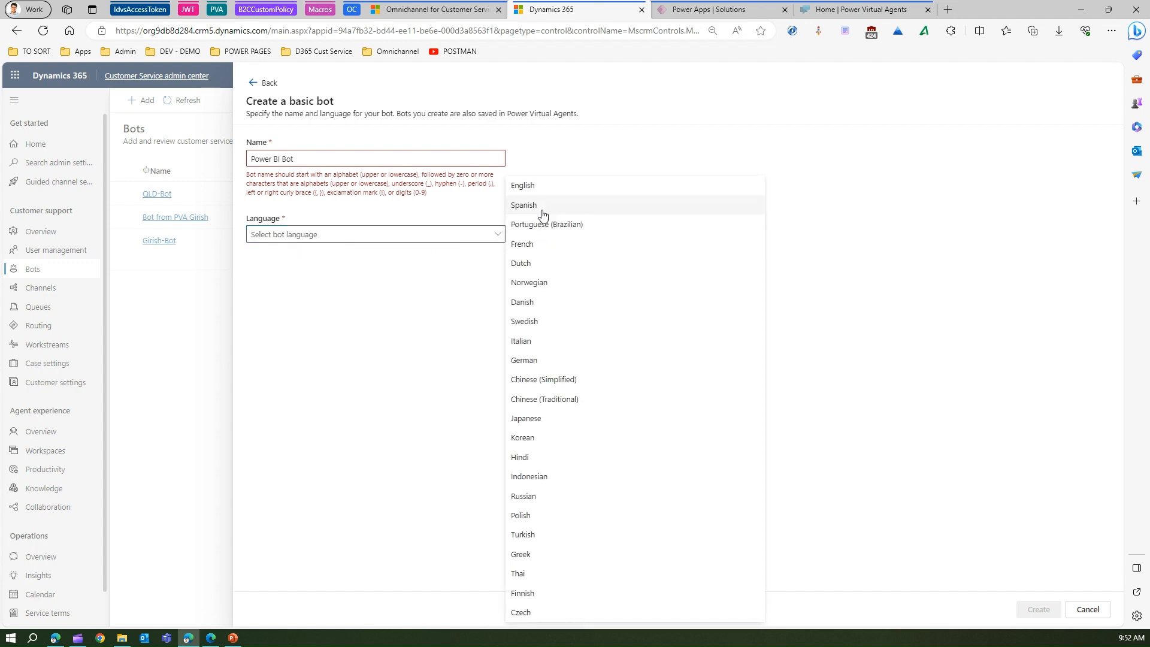
click(532, 186)
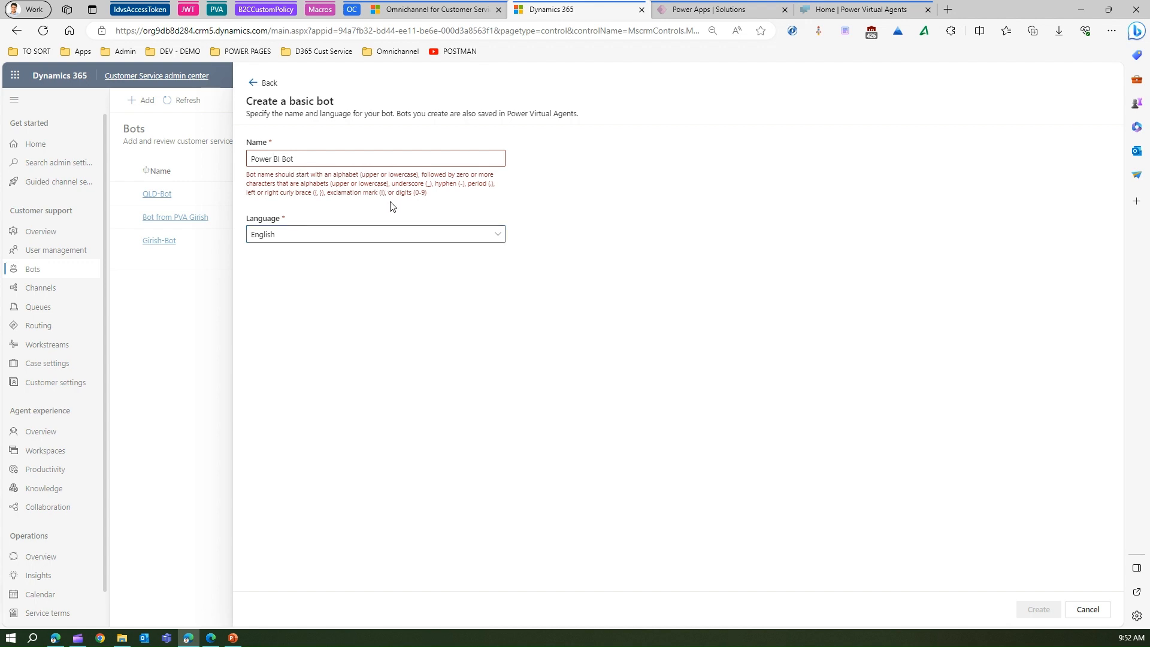
Remove the spaces from the bot name so it reads "PowerBIBot", and create the bot
key(BackSpace)
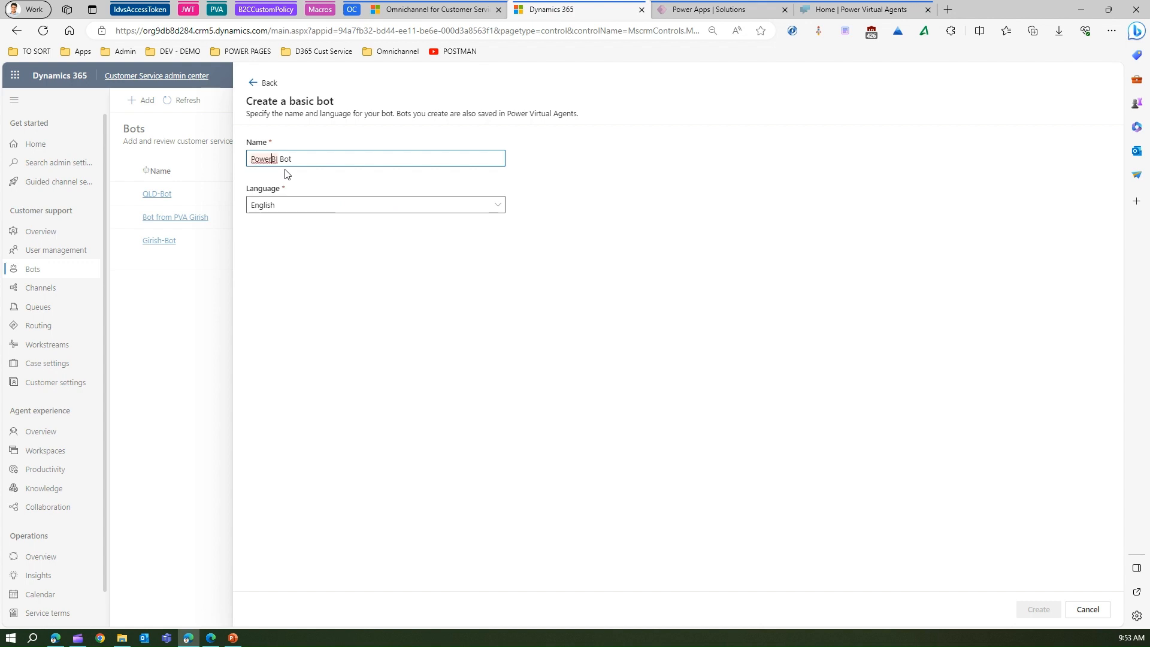
click(330, 162)
right_click(278, 159)
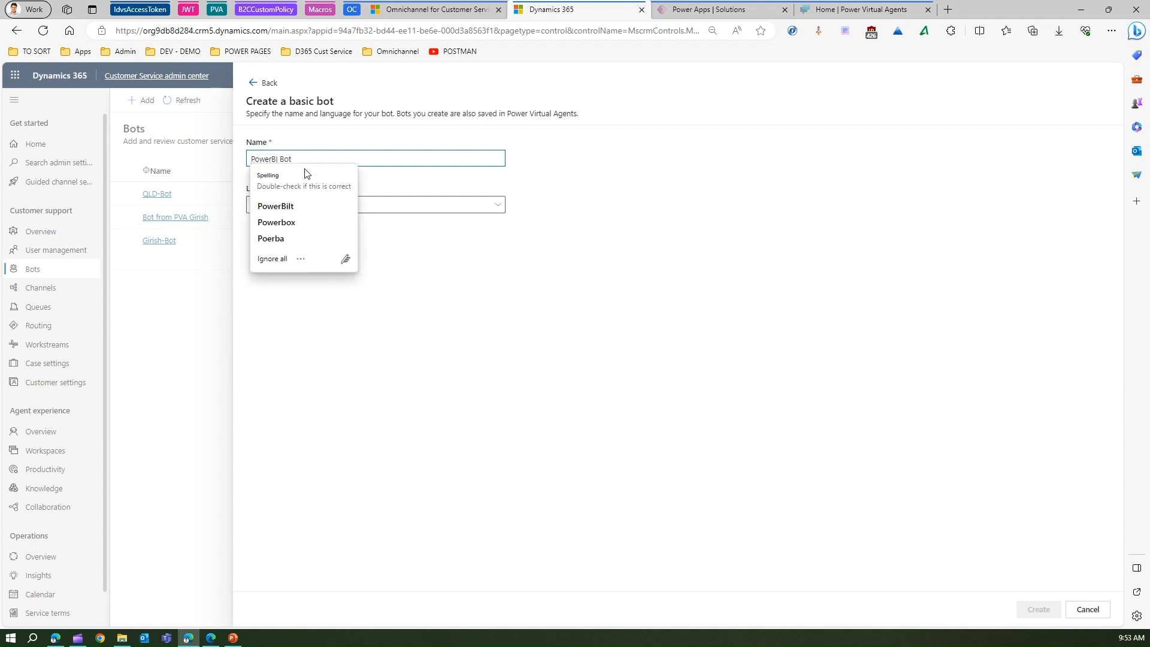
key(Escape)
key(Delete)
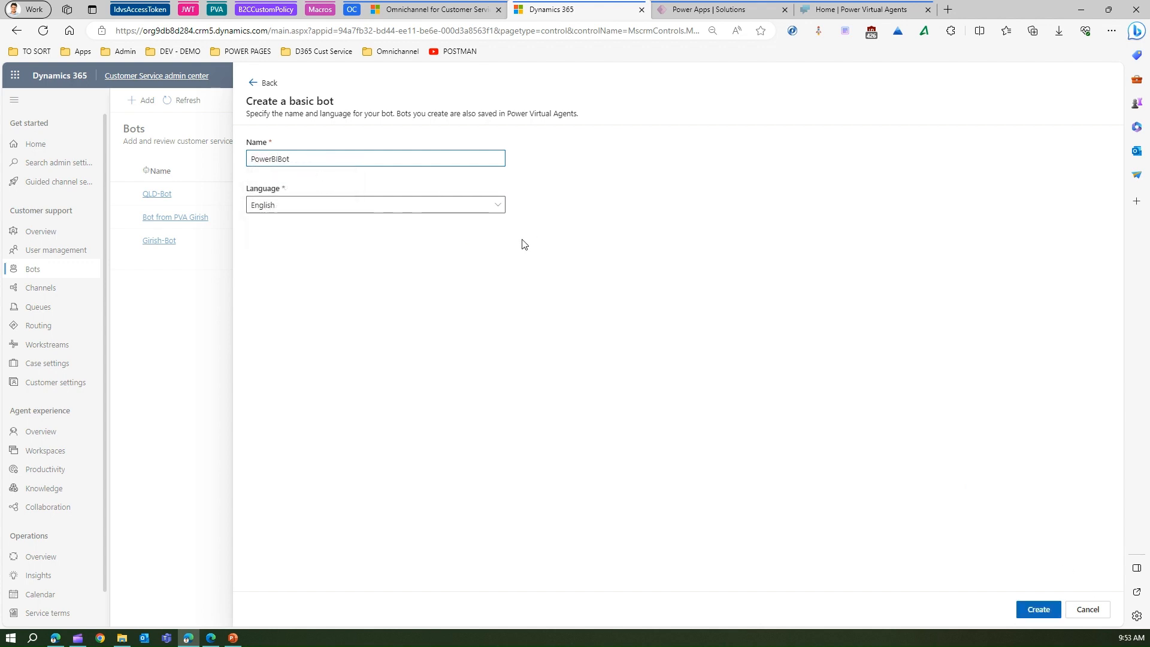
click(1054, 616)
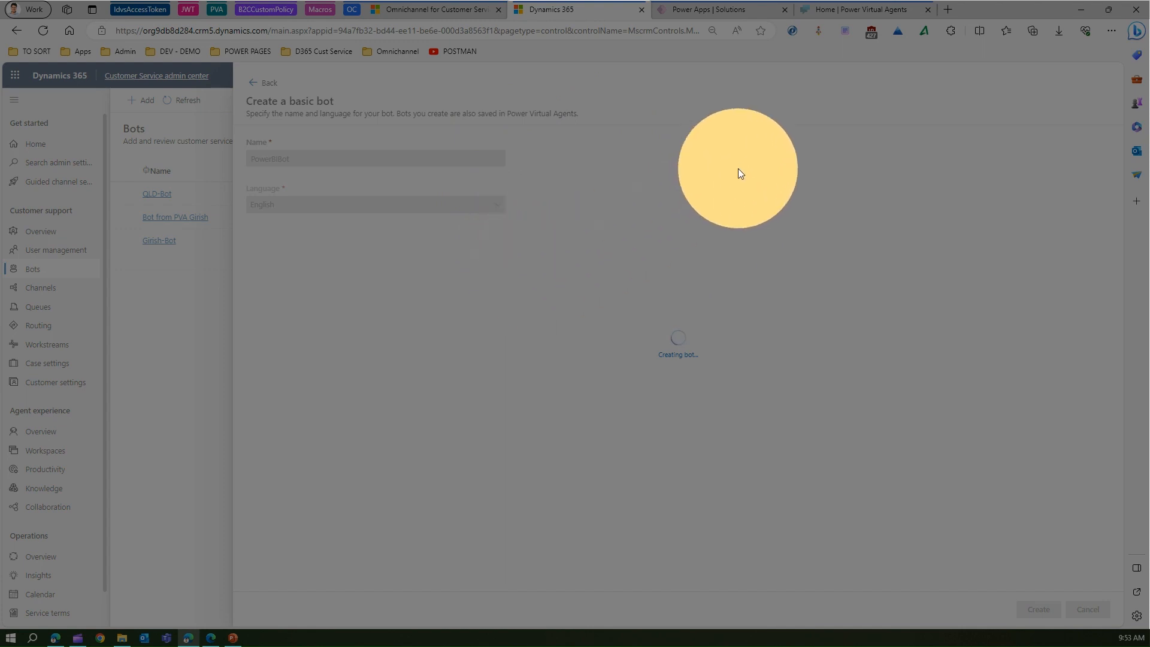
Switch to Power Virtual Agents and create an English bot named "Power Apps Bot"
click(839, 9)
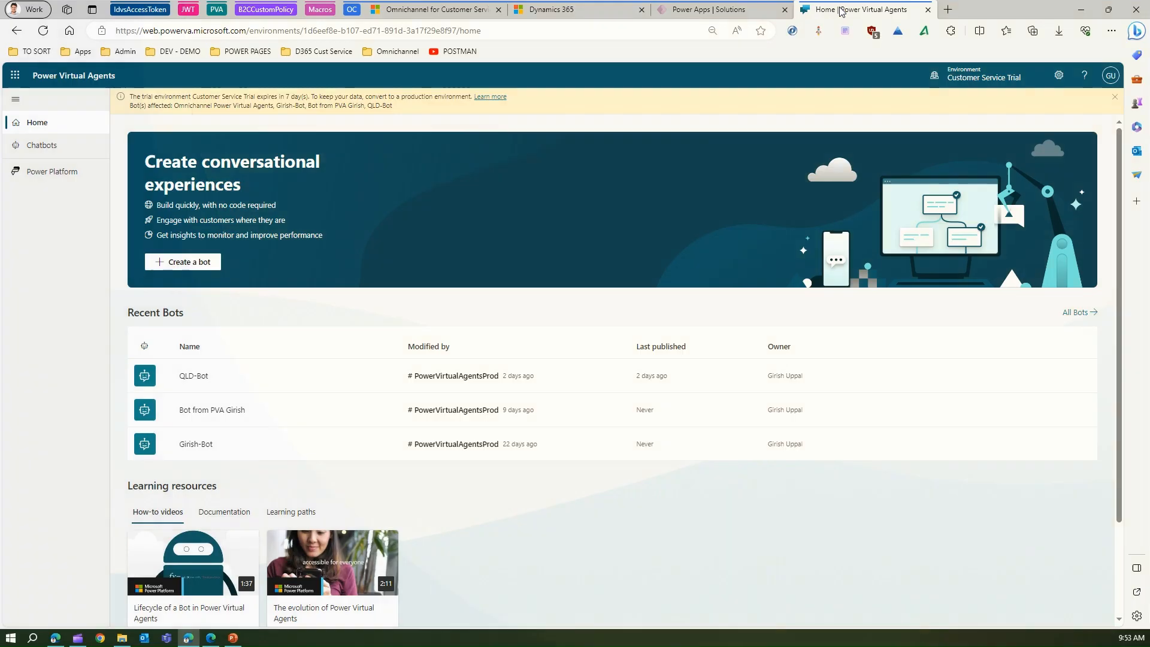
drag(144, 30, 230, 32)
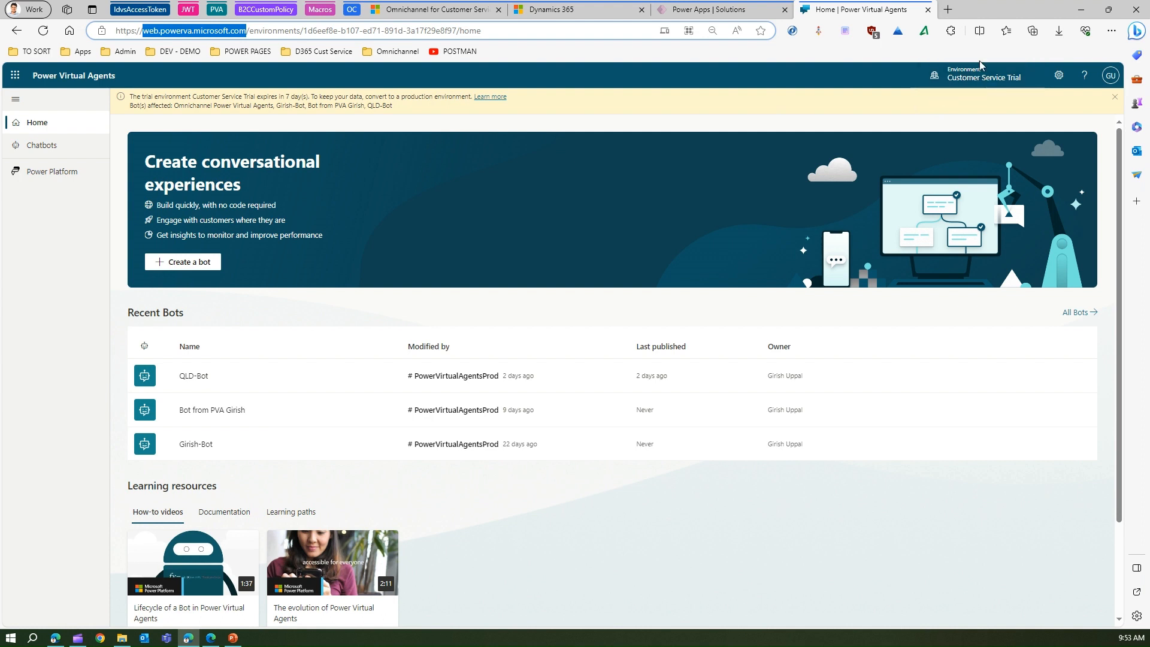
click(174, 267)
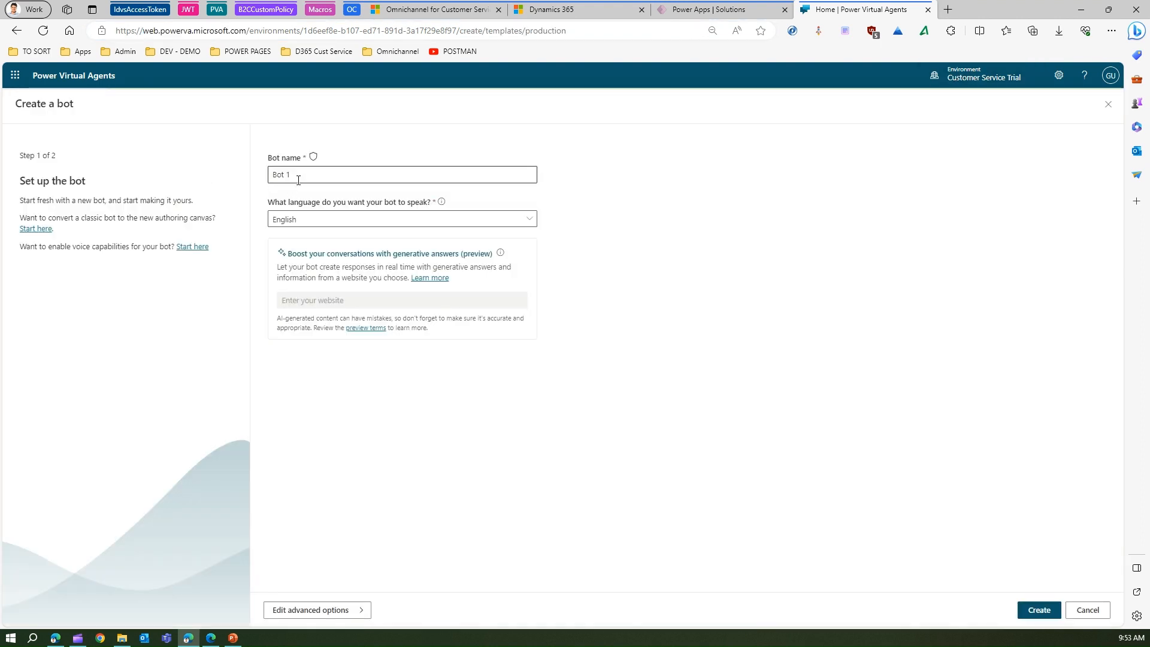
drag(298, 179, 240, 176)
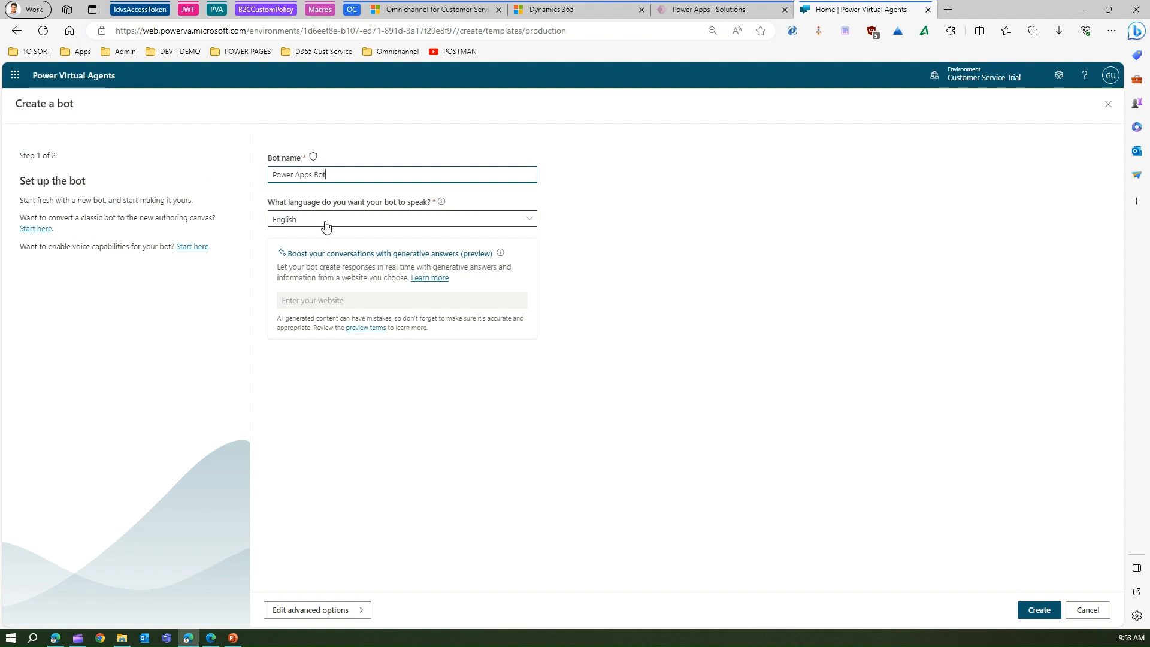
click(1039, 610)
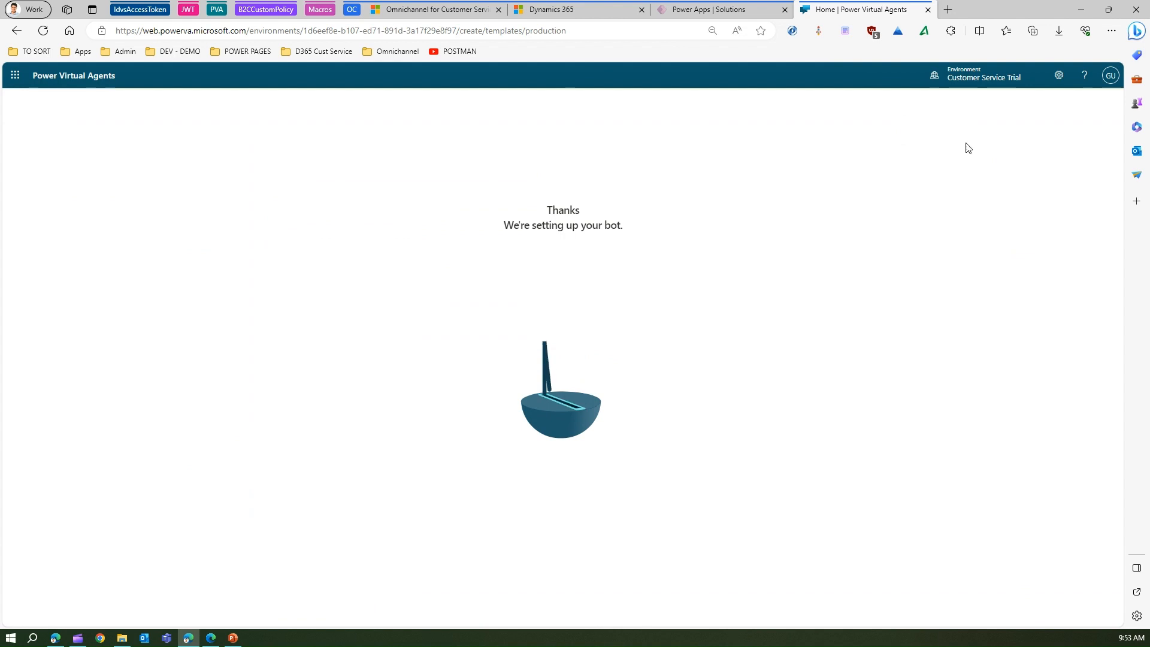
Check the admin center's bot list, return to Power Virtual Agents and publish the latest content of Power Apps Bot
click(574, 10)
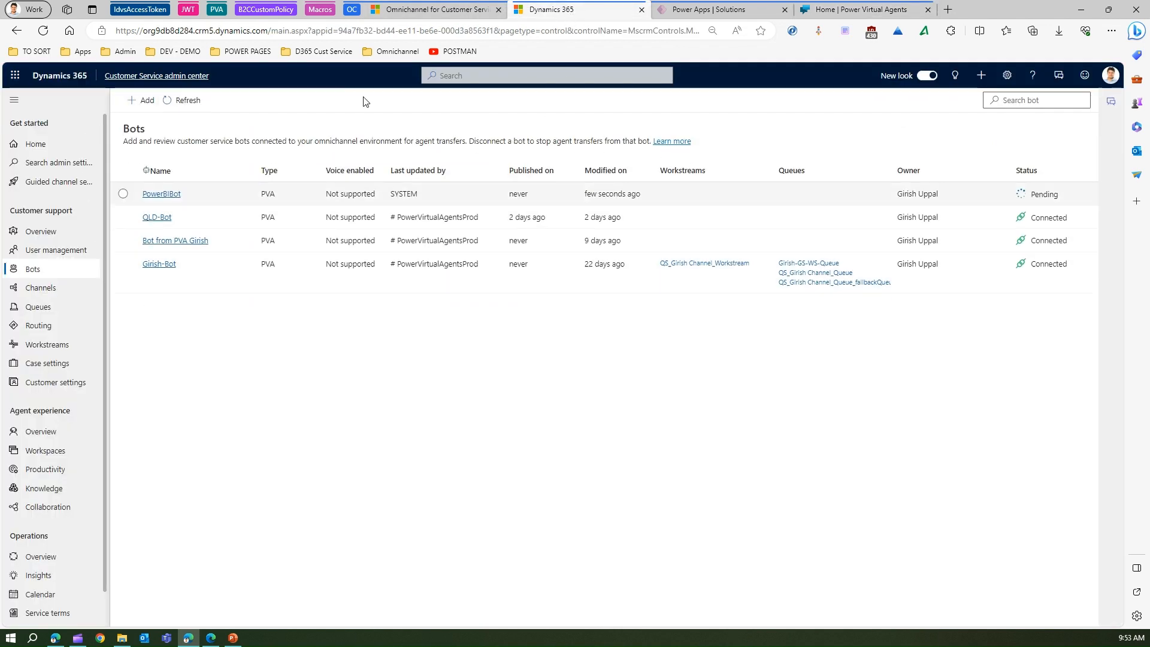
click(873, 13)
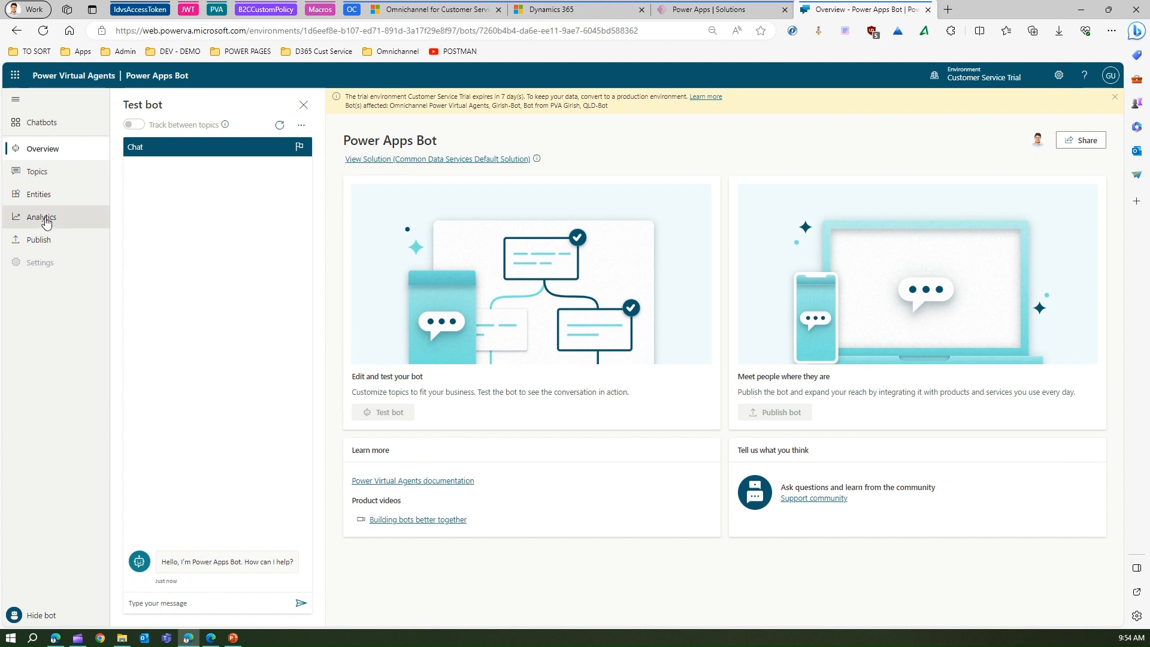
click(50, 243)
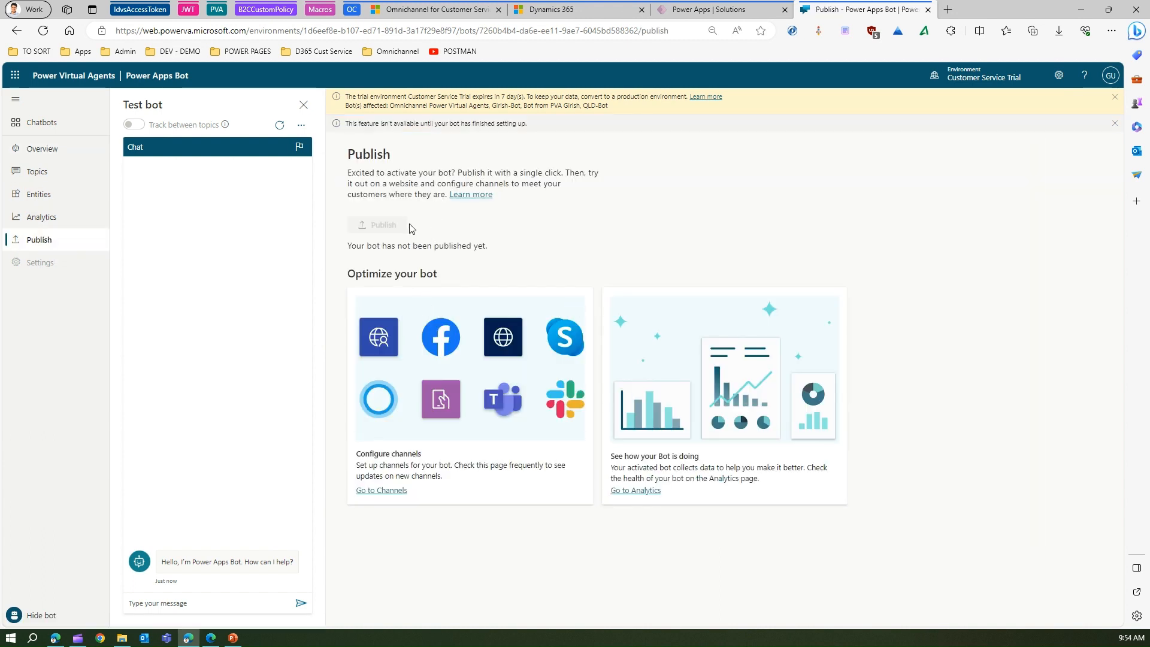
click(375, 227)
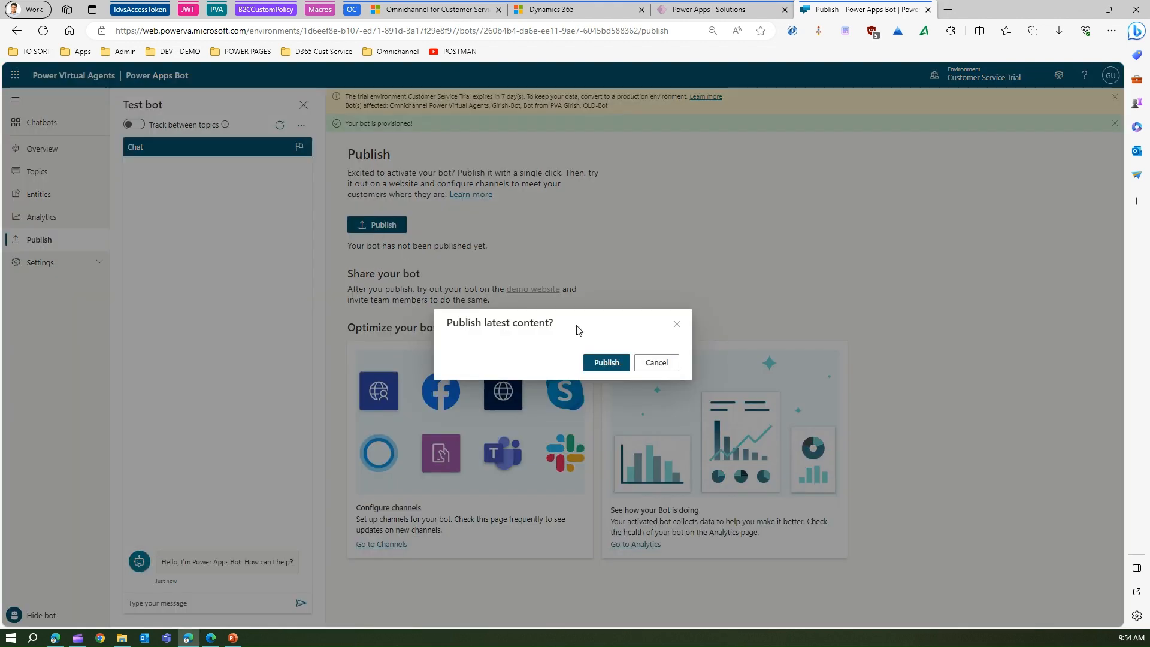
click(598, 363)
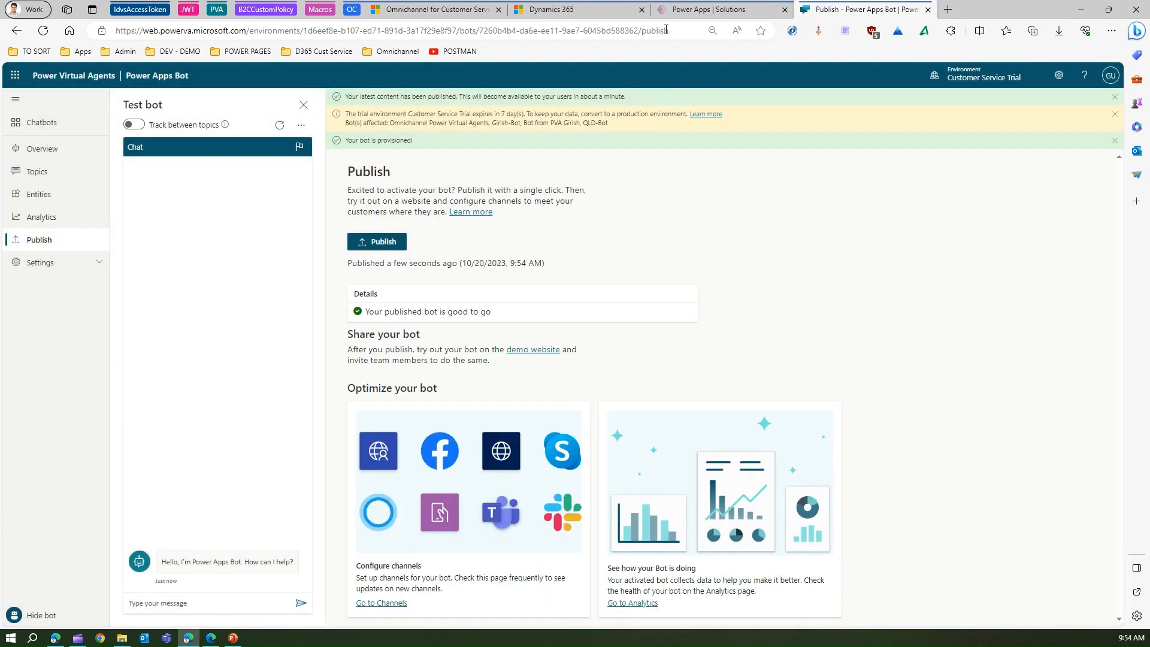
Switch to the Customer Service admin center and refresh the Bots list
click(554, 10)
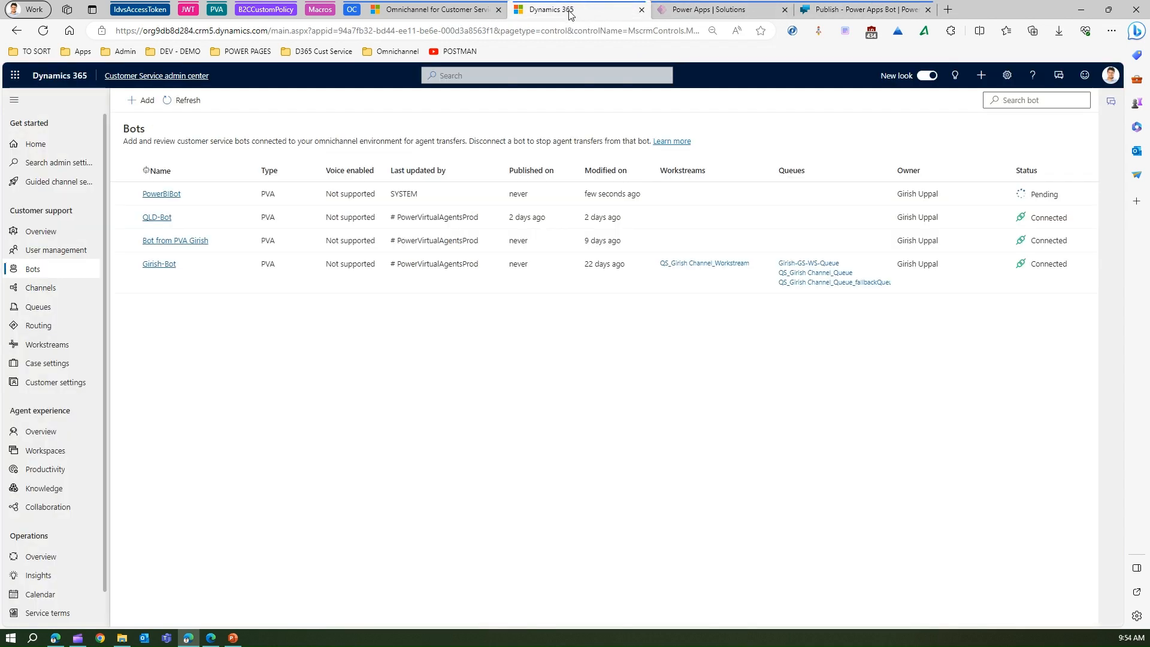
click(179, 101)
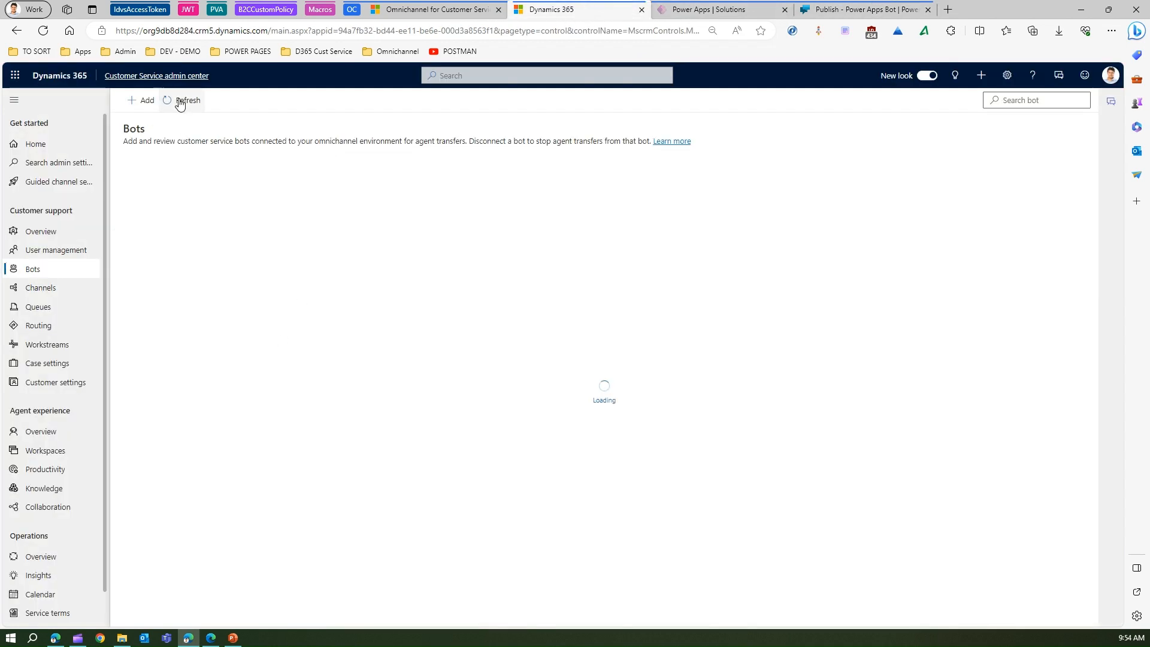
click(180, 101)
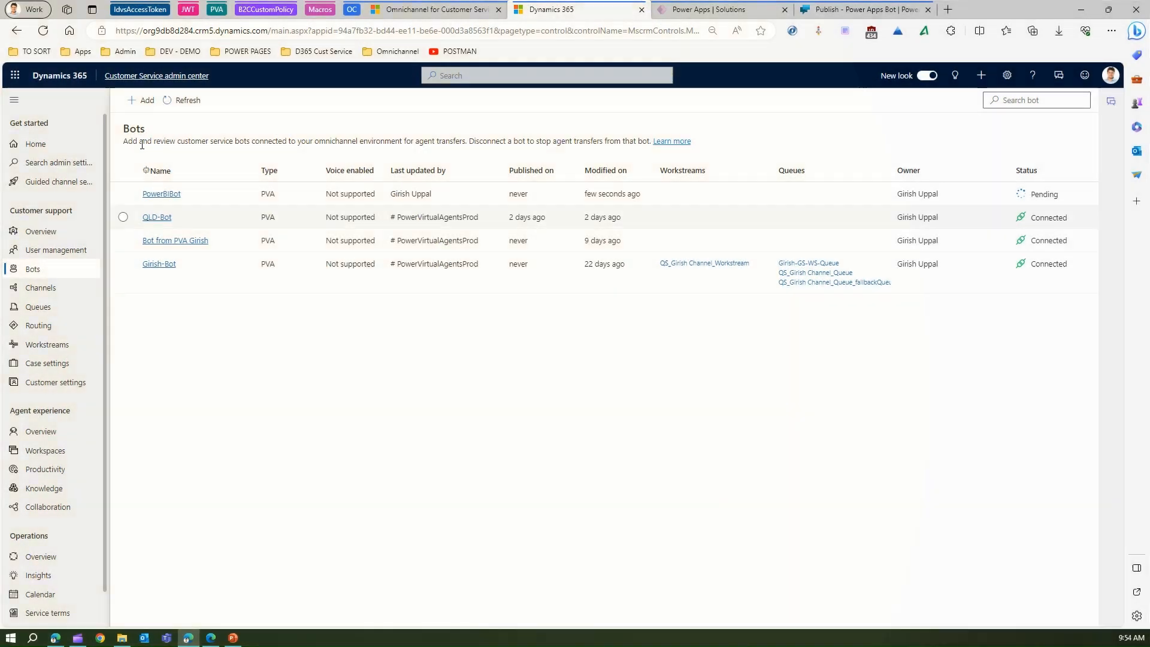
Connect the existing Power Apps Bot to the omnichannel environment
click(144, 102)
click(255, 145)
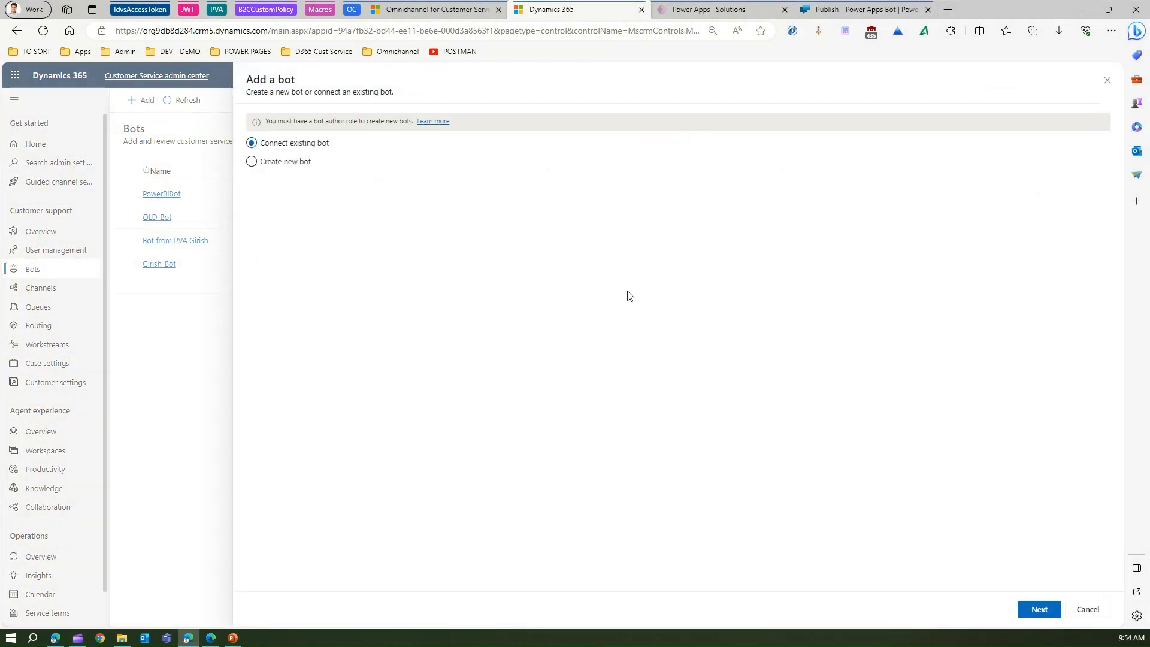
click(1053, 610)
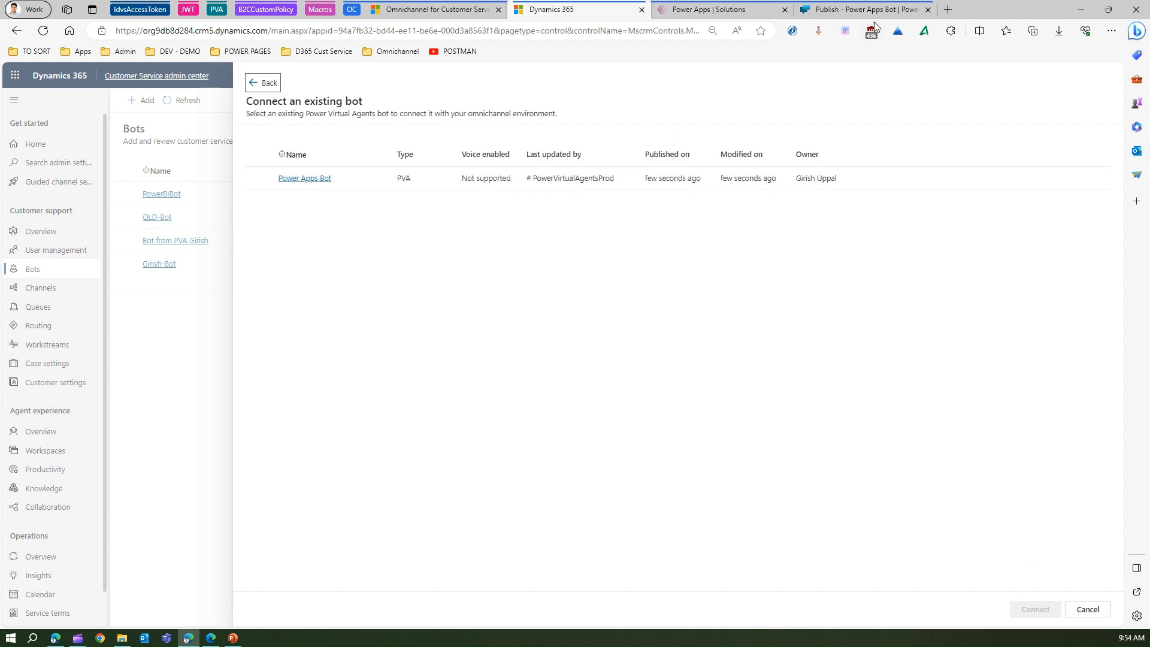
click(259, 178)
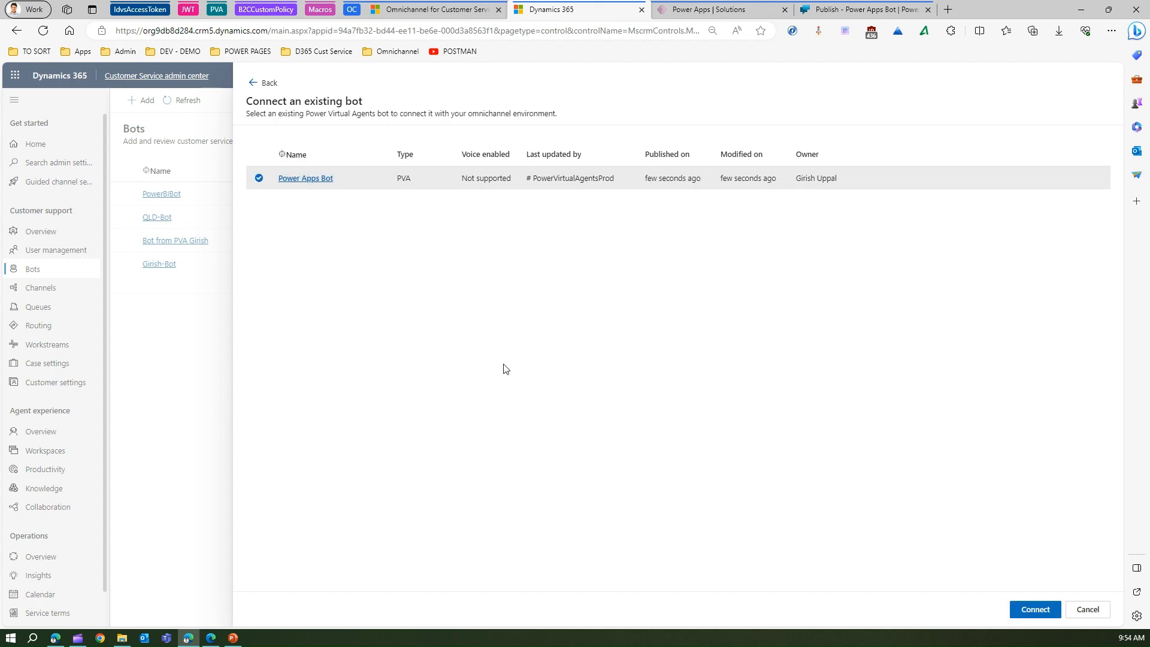
click(1033, 609)
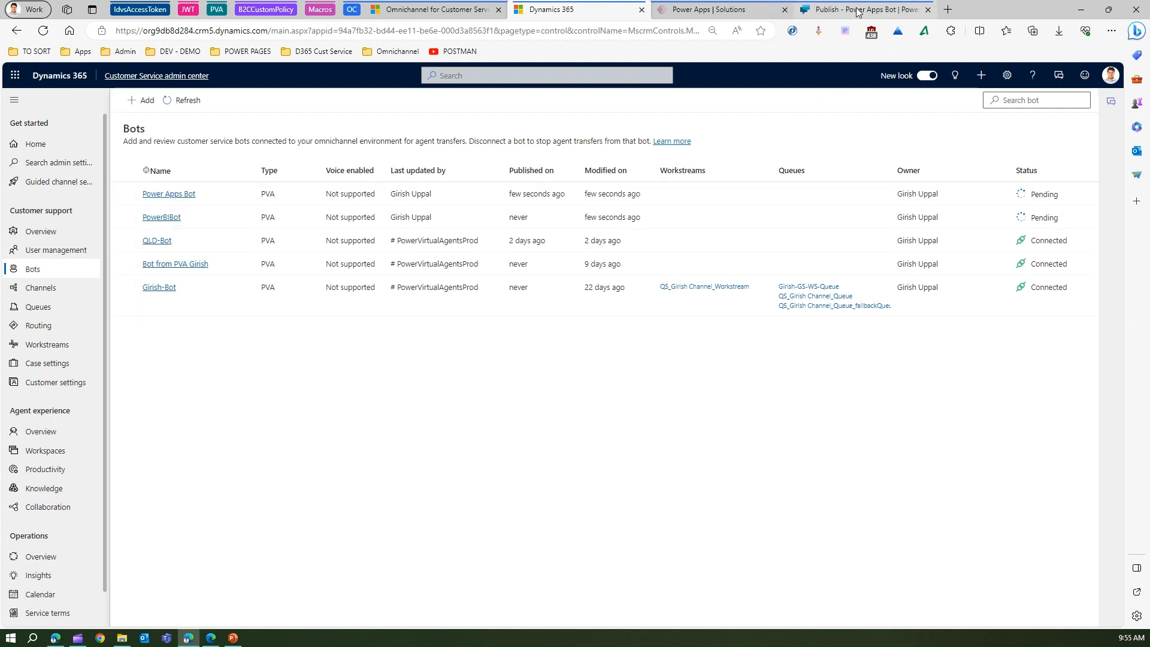
View PowerBIBot's overview in Power Virtual Agents and return to the Customer Service admin center
click(163, 218)
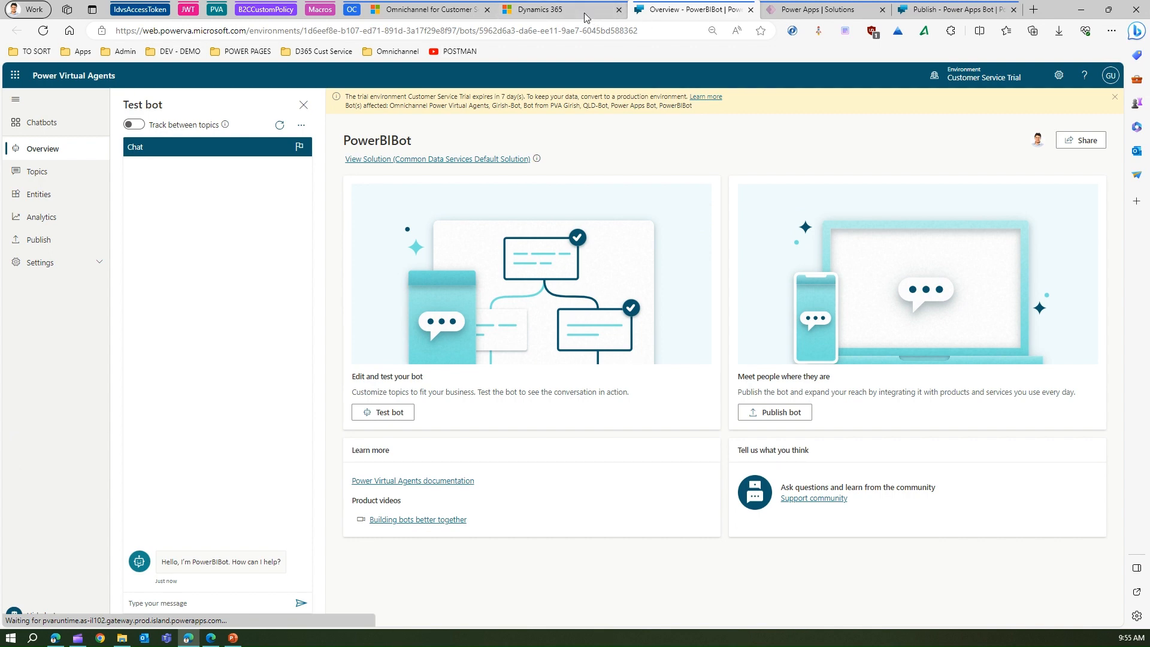
click(554, 13)
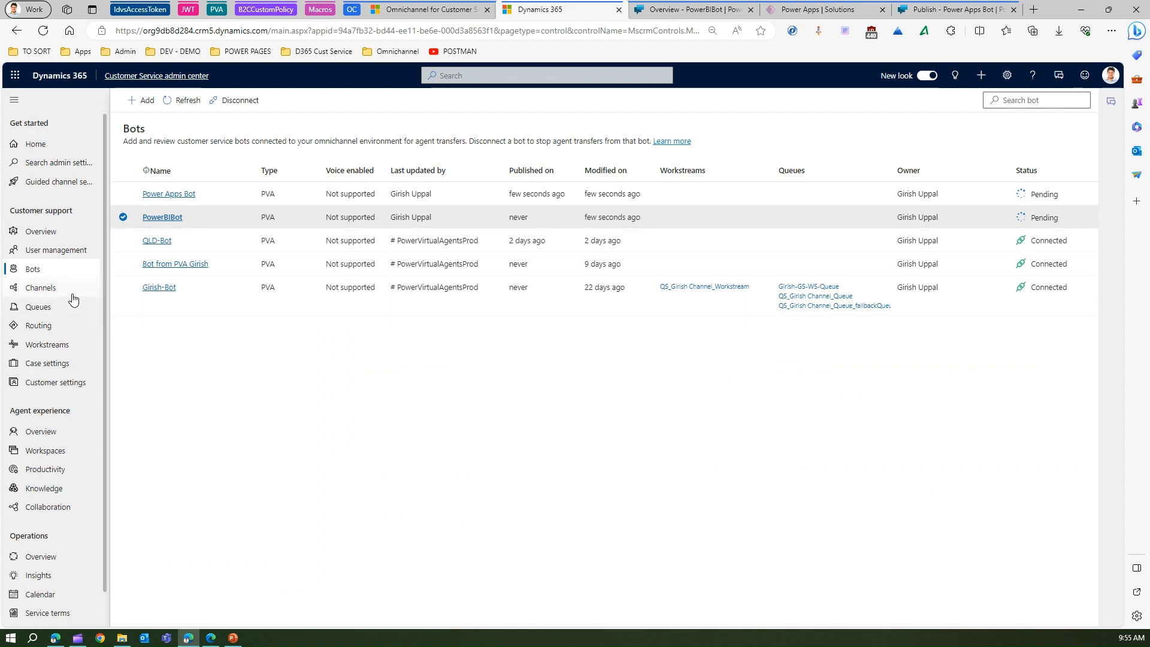
Open the Giri chat workstream and bring its bot settings into view
click(60, 347)
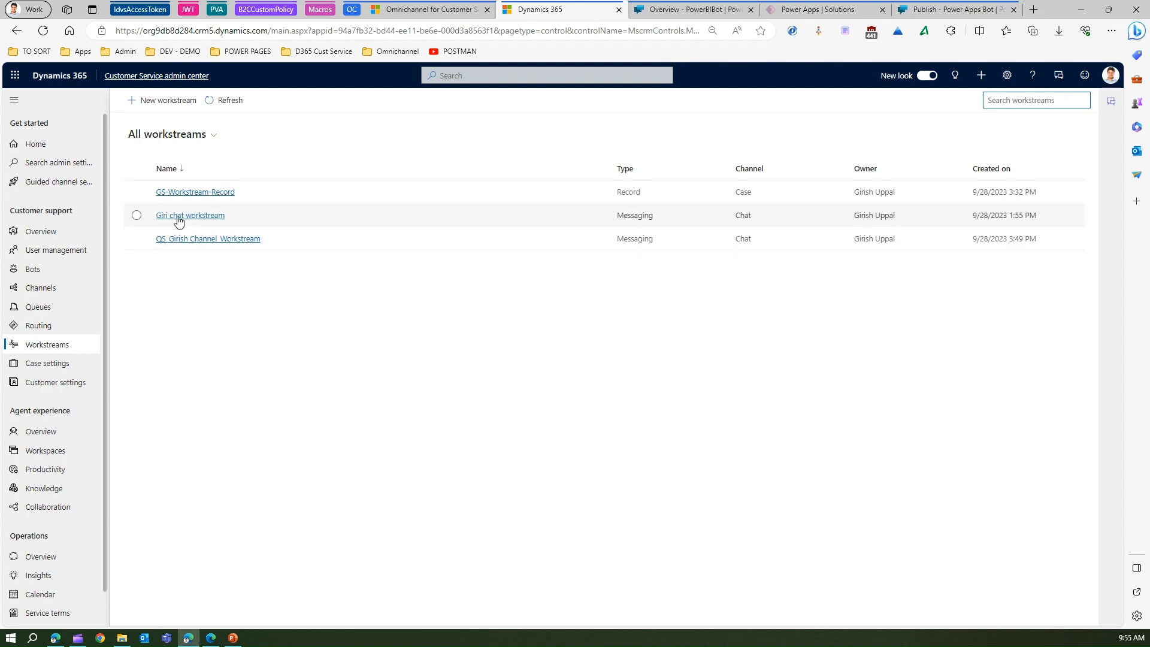
click(178, 215)
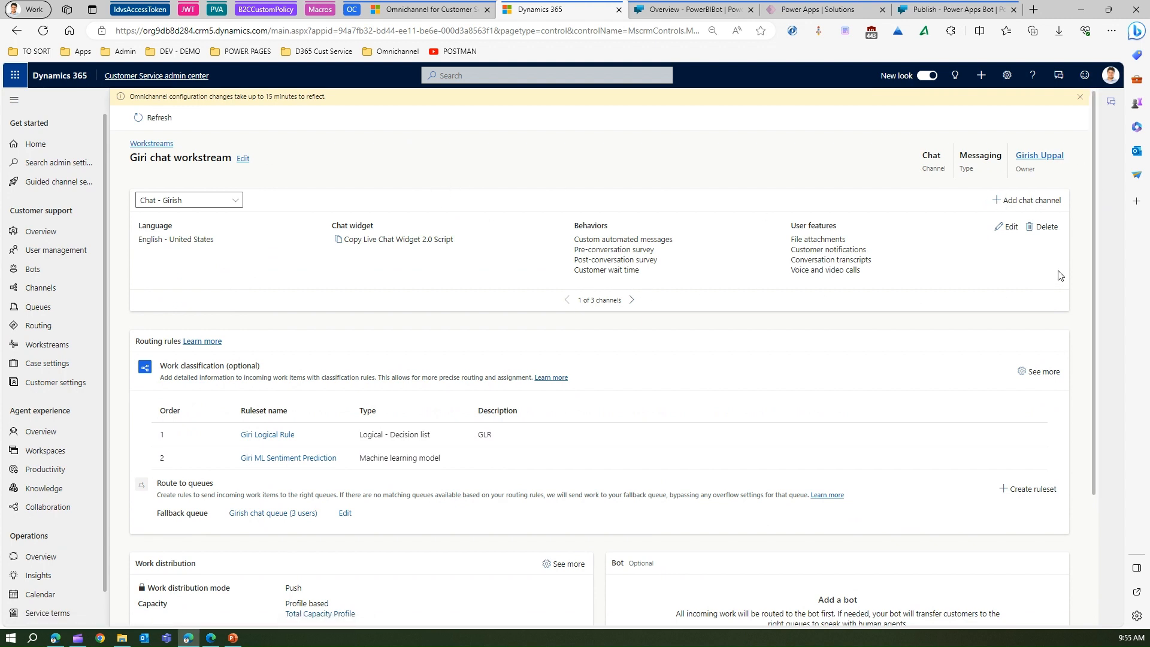
drag(1090, 268, 1105, 400)
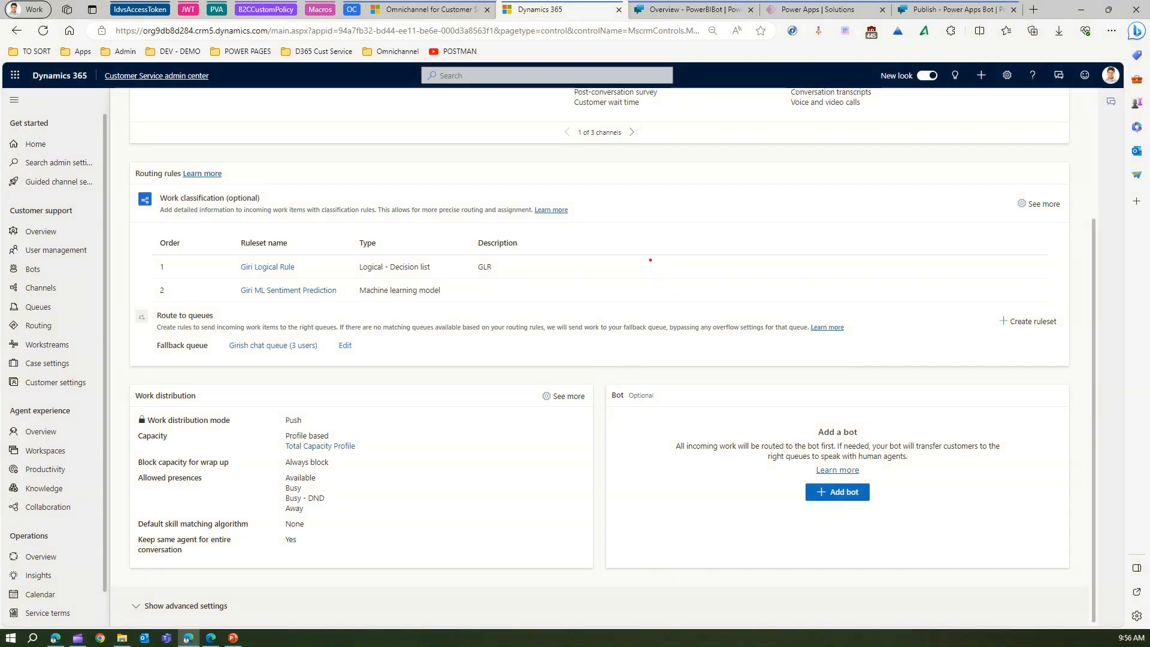
drag(644, 241, 639, 284)
mouse_move(673, 217)
mouse_down()
mouse_move(729, 288)
mouse_move(683, 211)
mouse_up()
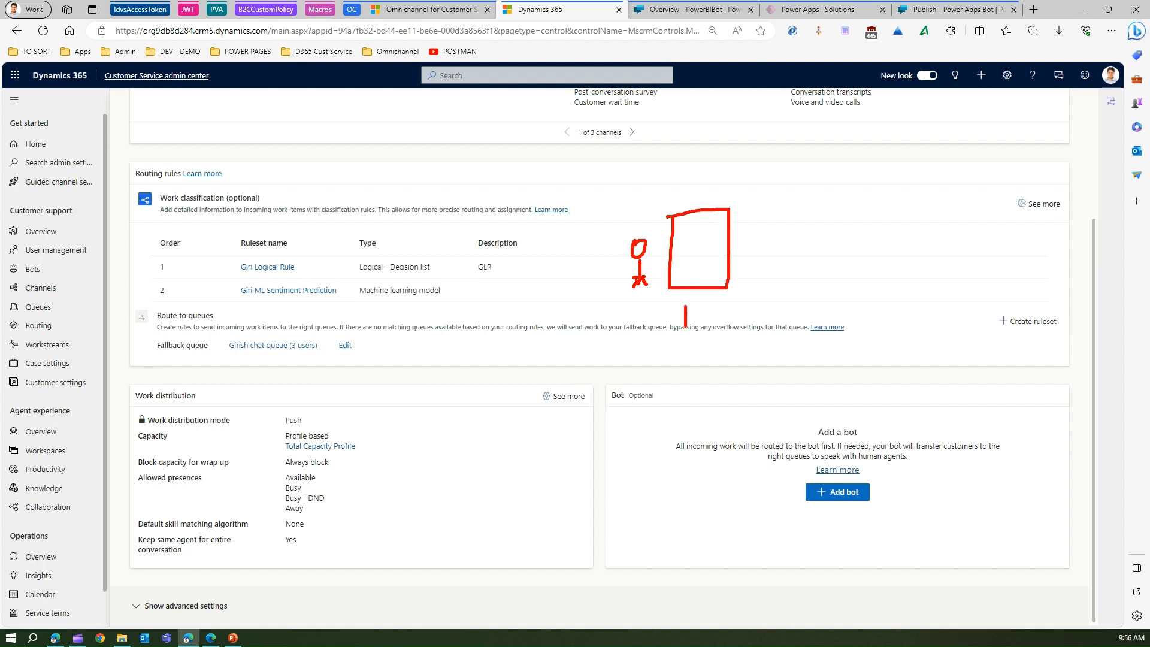
mouse_move(708, 315)
mouse_down()
mouse_move(733, 322)
mouse_move(732, 310)
mouse_up()
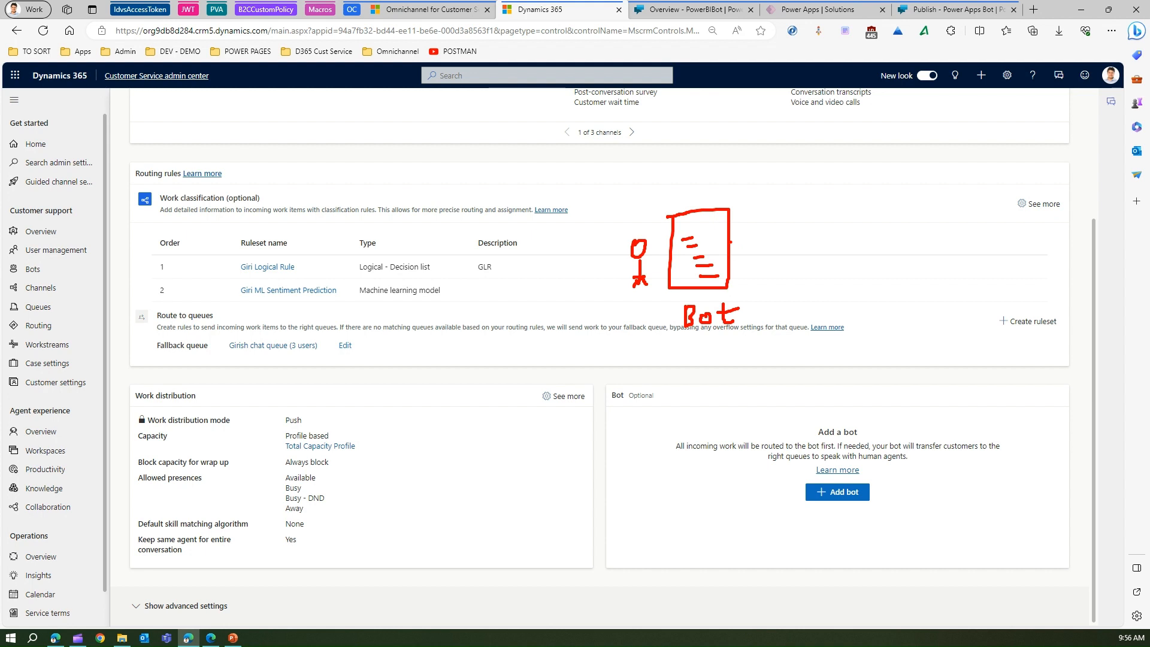
mouse_move(730, 241)
mouse_down()
mouse_move(808, 231)
mouse_move(794, 237)
mouse_move(816, 275)
mouse_move(924, 203)
mouse_move(828, 197)
mouse_up()
mouse_move(848, 314)
mouse_down()
mouse_move(856, 292)
mouse_move(871, 318)
mouse_move(933, 309)
mouse_up()
drag(914, 300, 949, 295)
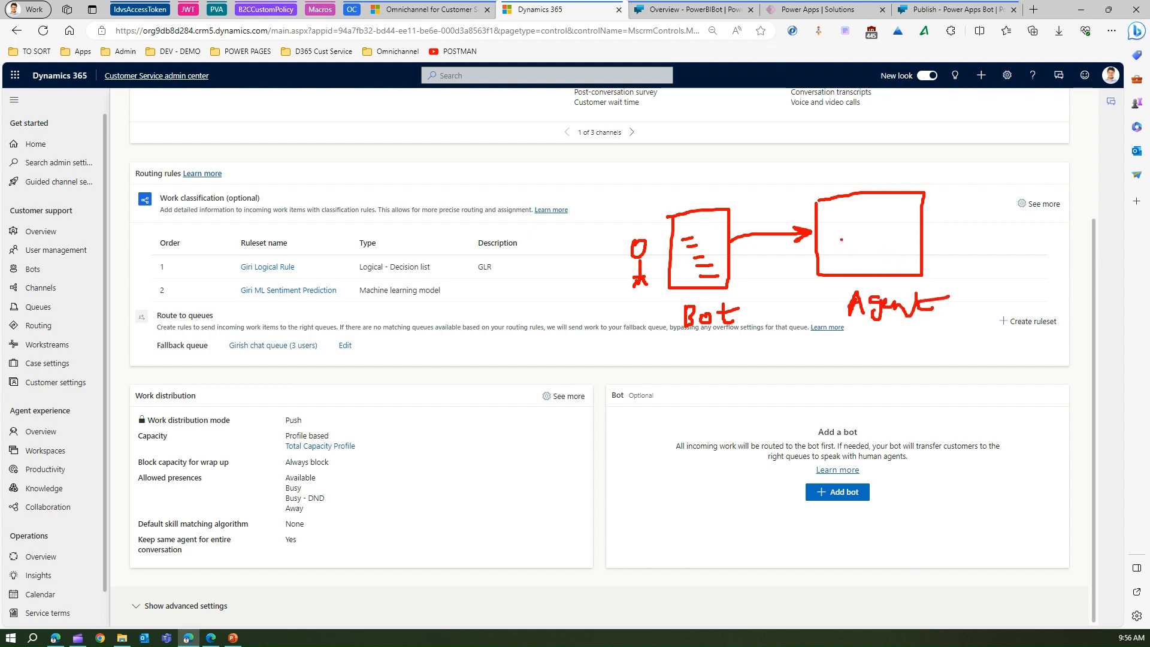
drag(826, 209, 873, 208)
drag(839, 228, 877, 229)
drag(837, 248, 867, 247)
drag(832, 265, 863, 264)
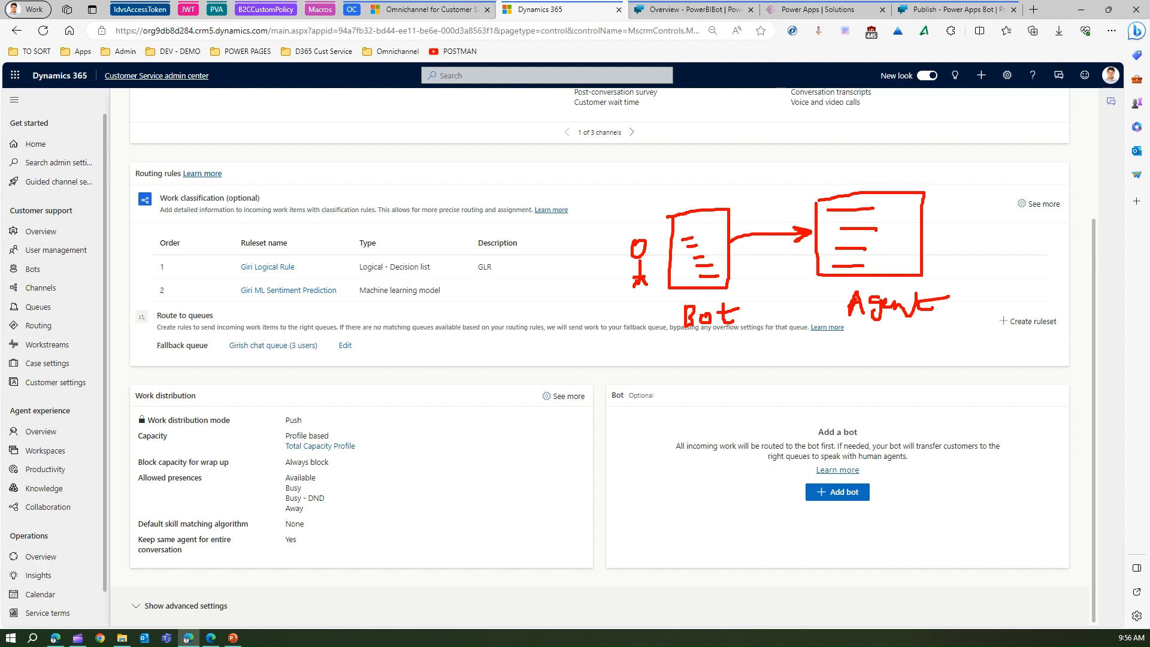
drag(692, 343, 733, 337)
drag(841, 330, 896, 333)
key(ctrl)
key(ctrl)
key(Escape)
Add PowerBIBot as the bot of the Giri chat workstream
click(831, 493)
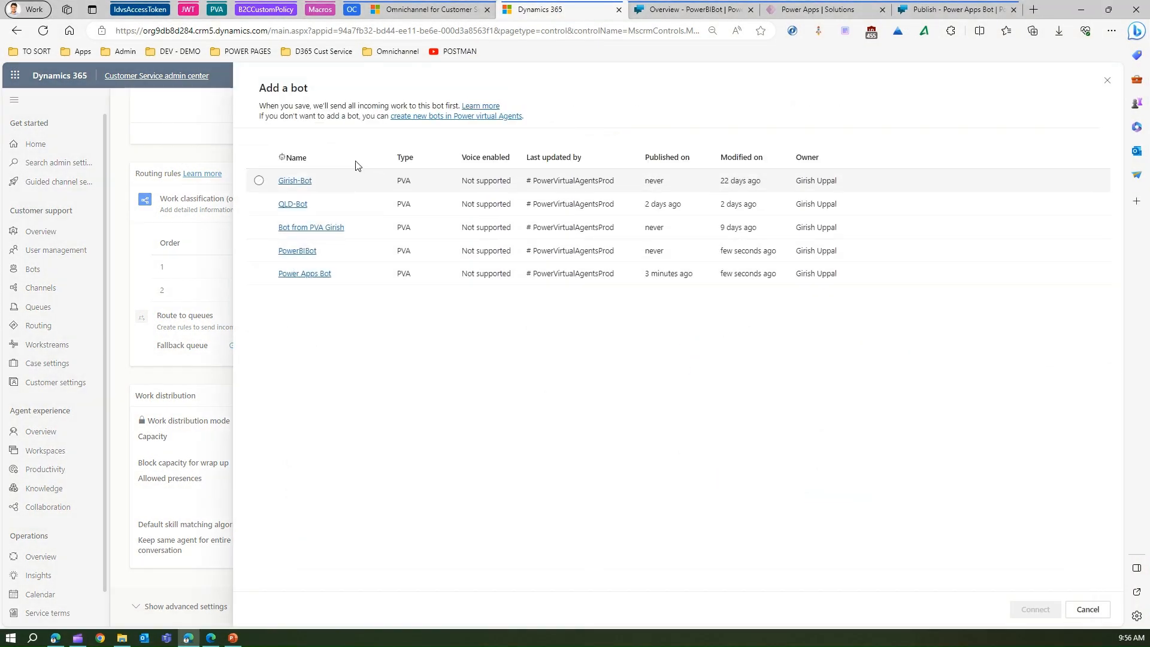
click(259, 251)
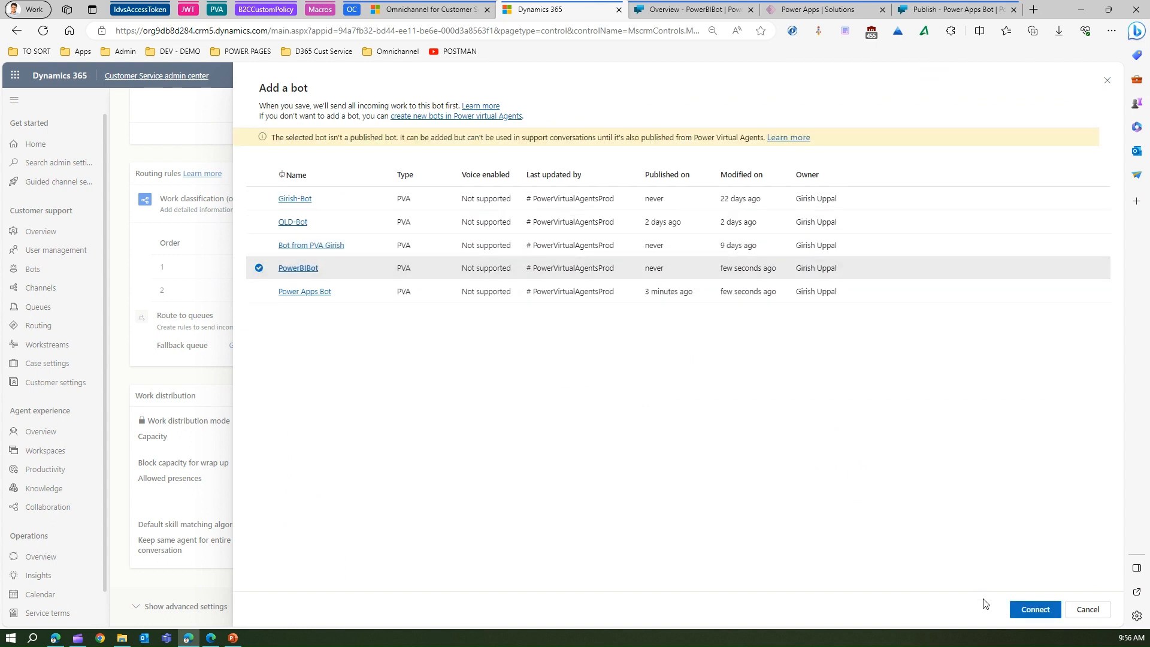
click(1034, 609)
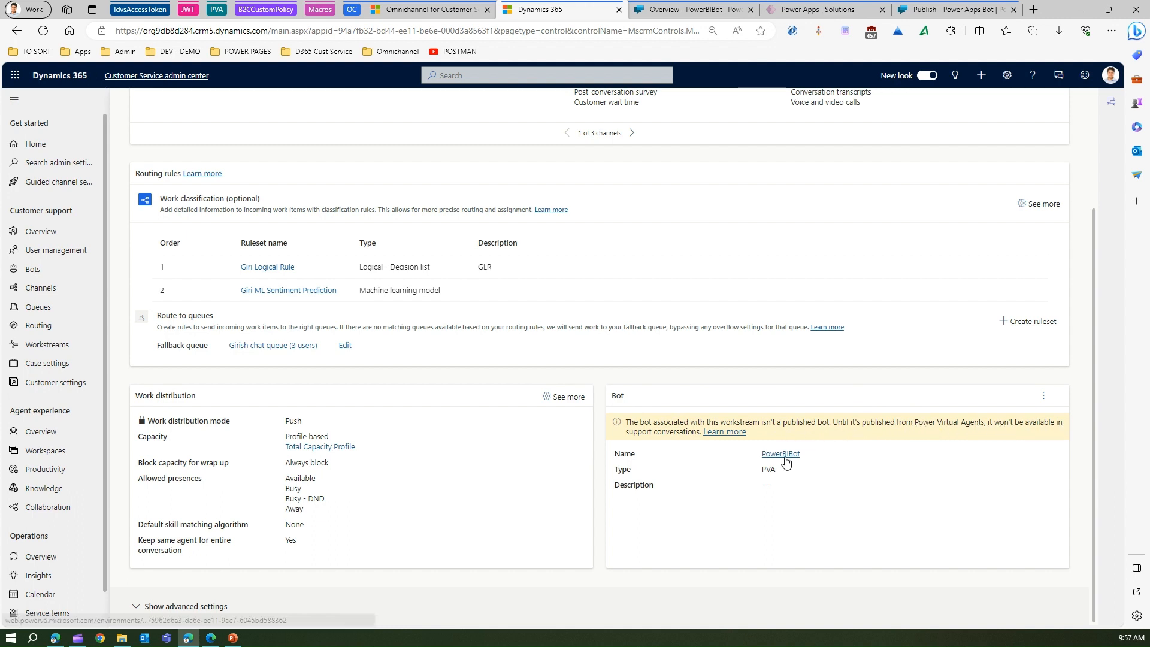
Switch to Power Virtual Agents, open PowerBIBot from the chatbot list and publish its latest content
click(943, 10)
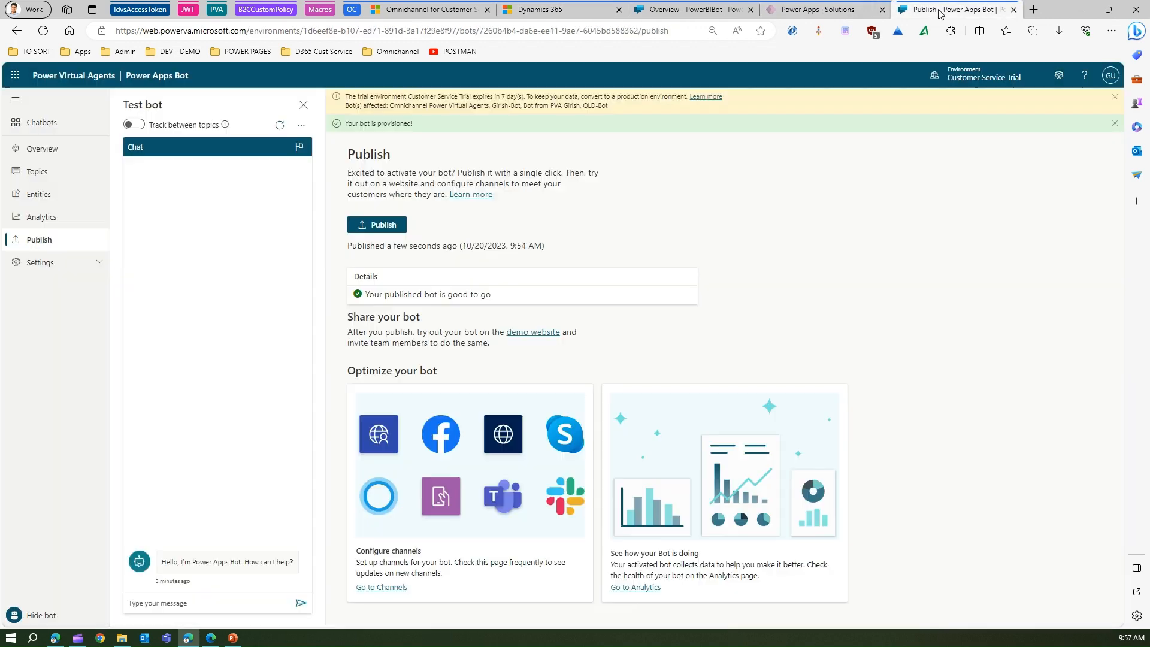
click(42, 126)
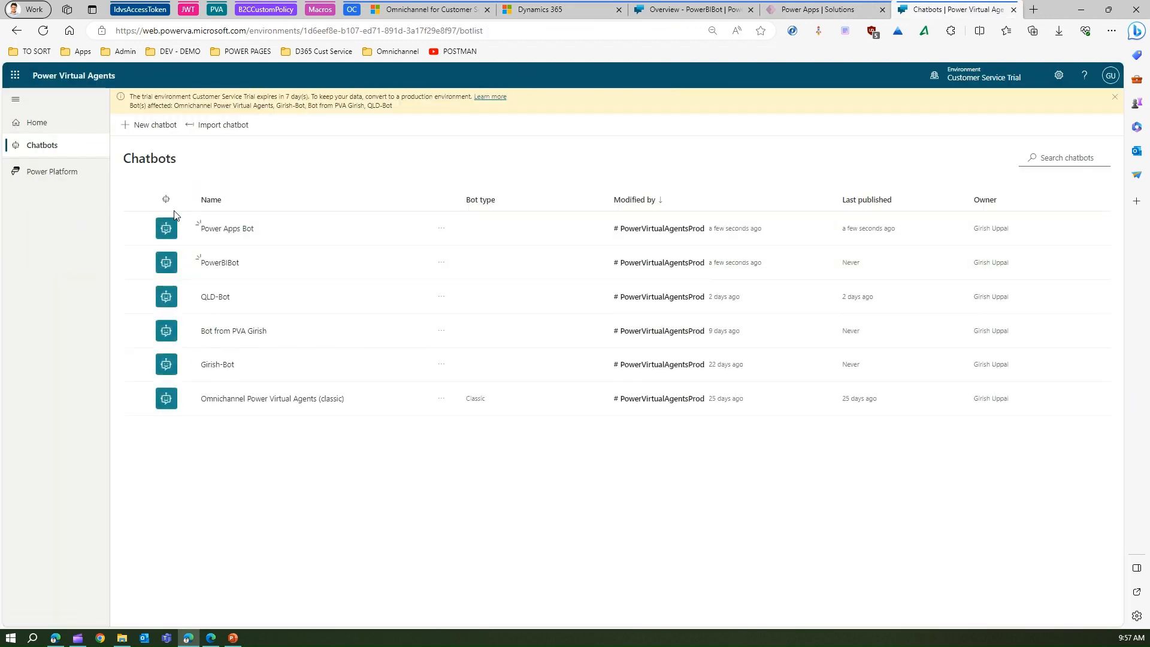
click(136, 263)
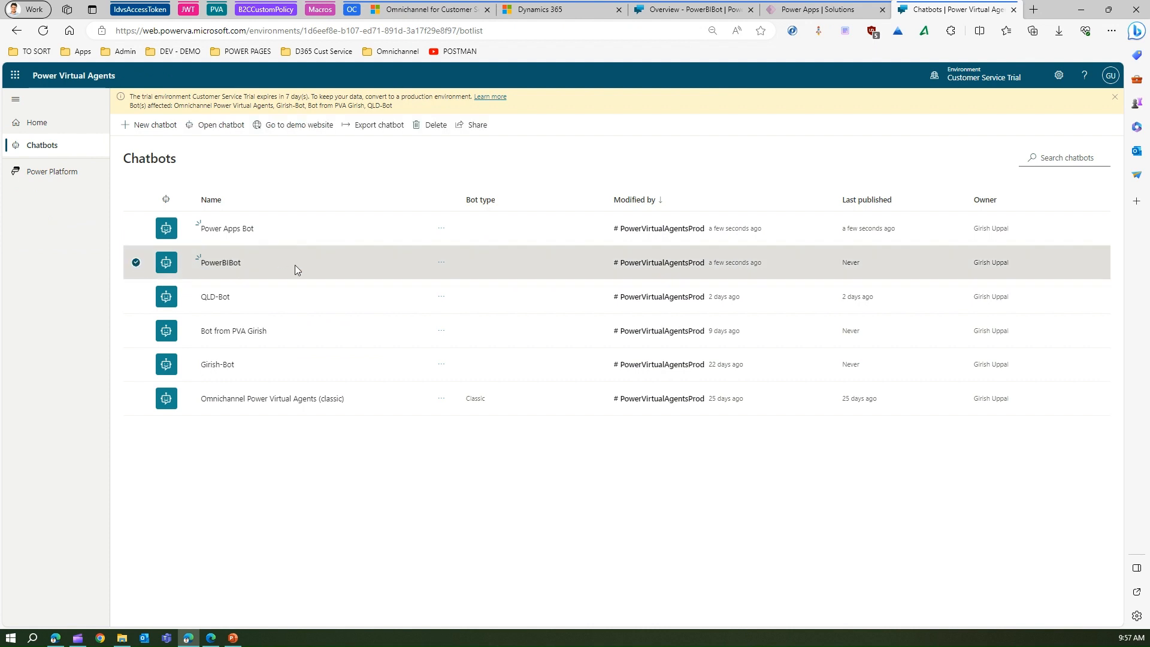
click(221, 263)
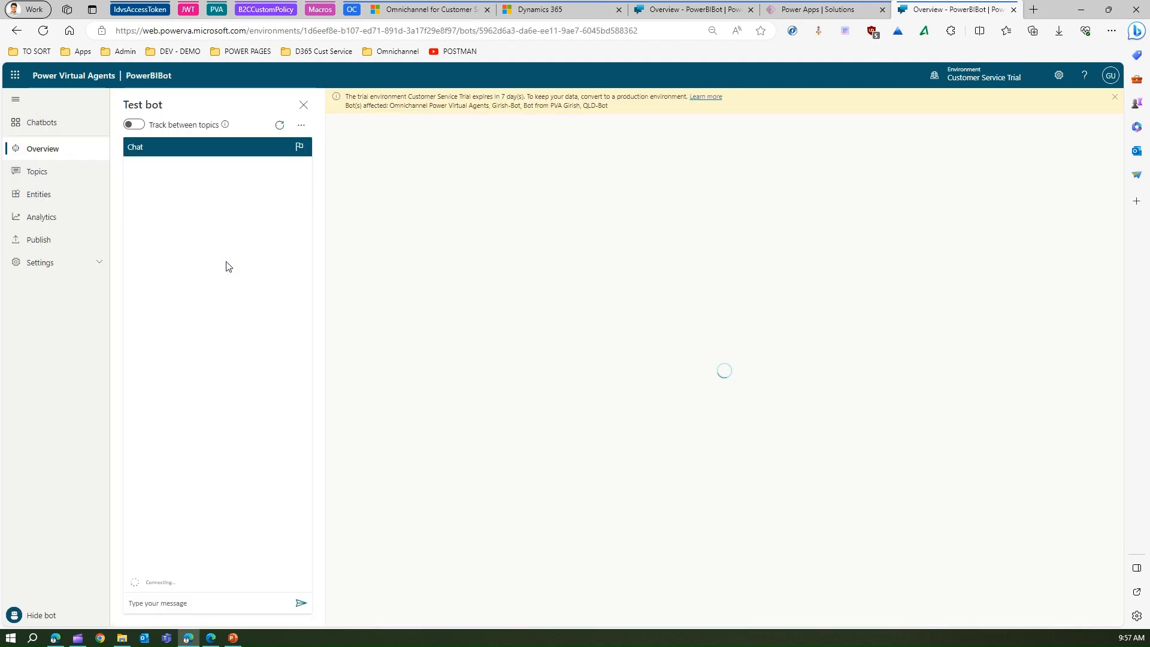
click(50, 241)
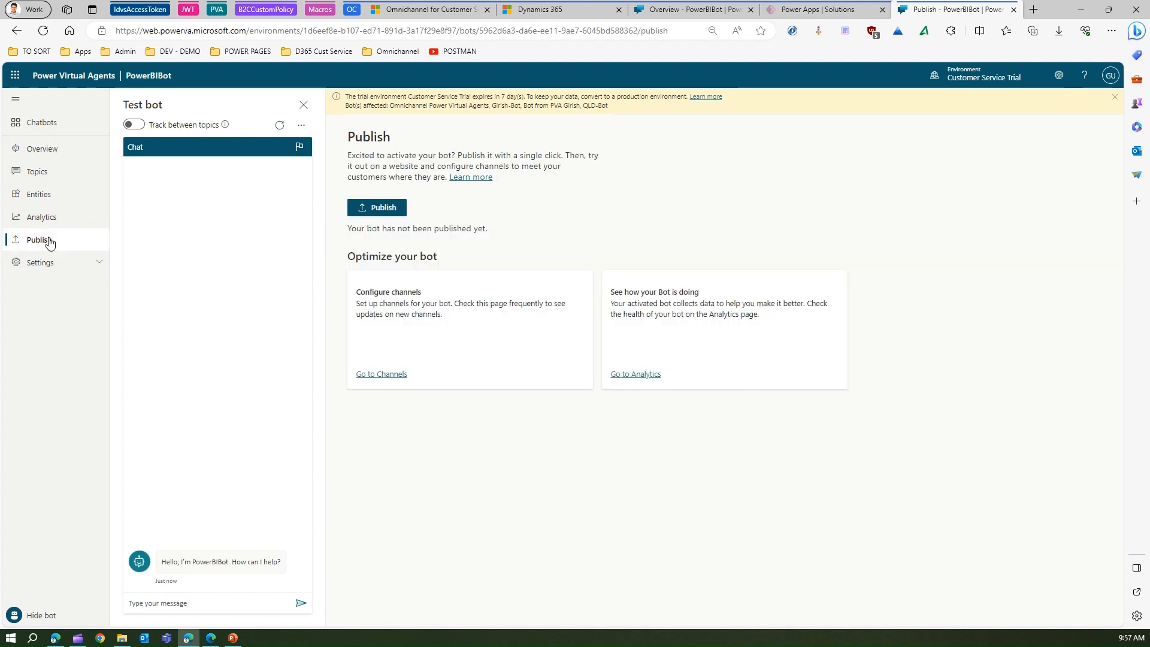
click(365, 209)
click(592, 364)
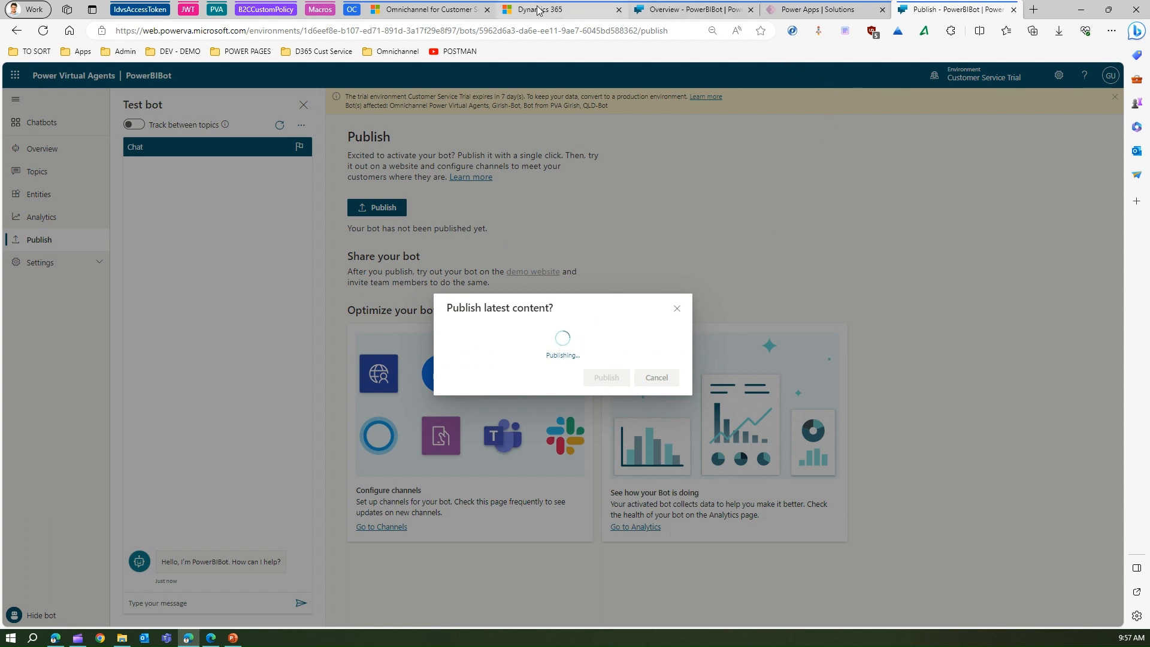
Return to the Customer Service admin center, remove PowerBIBot from the workstream and connect it again
mouse_move(538, 9)
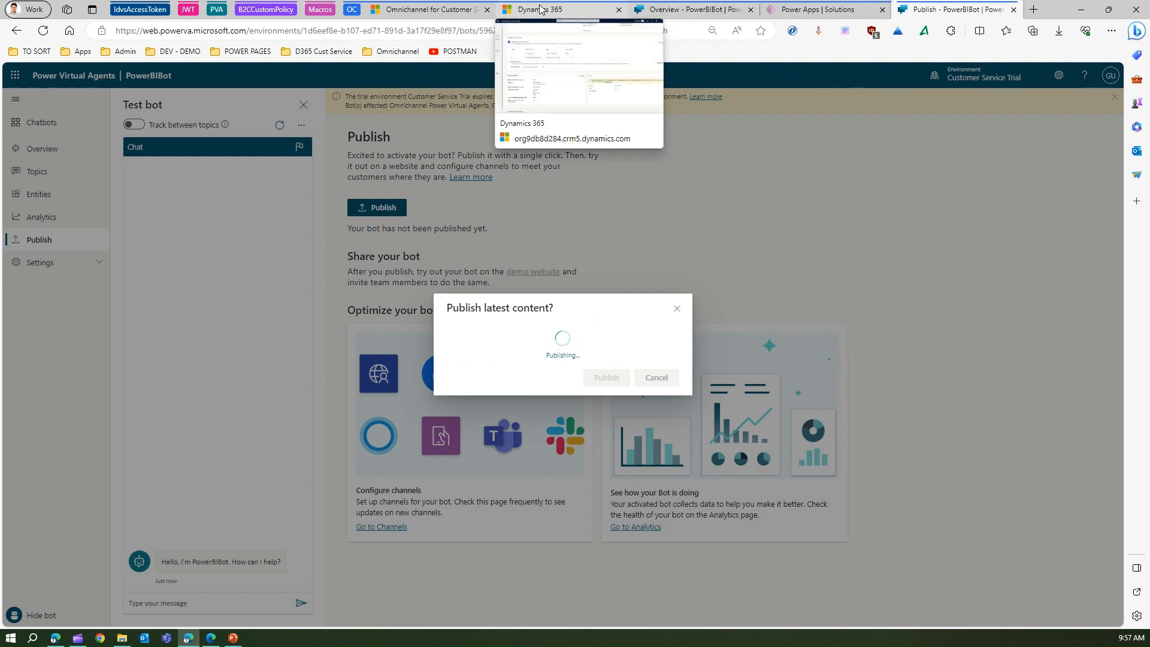
click(539, 8)
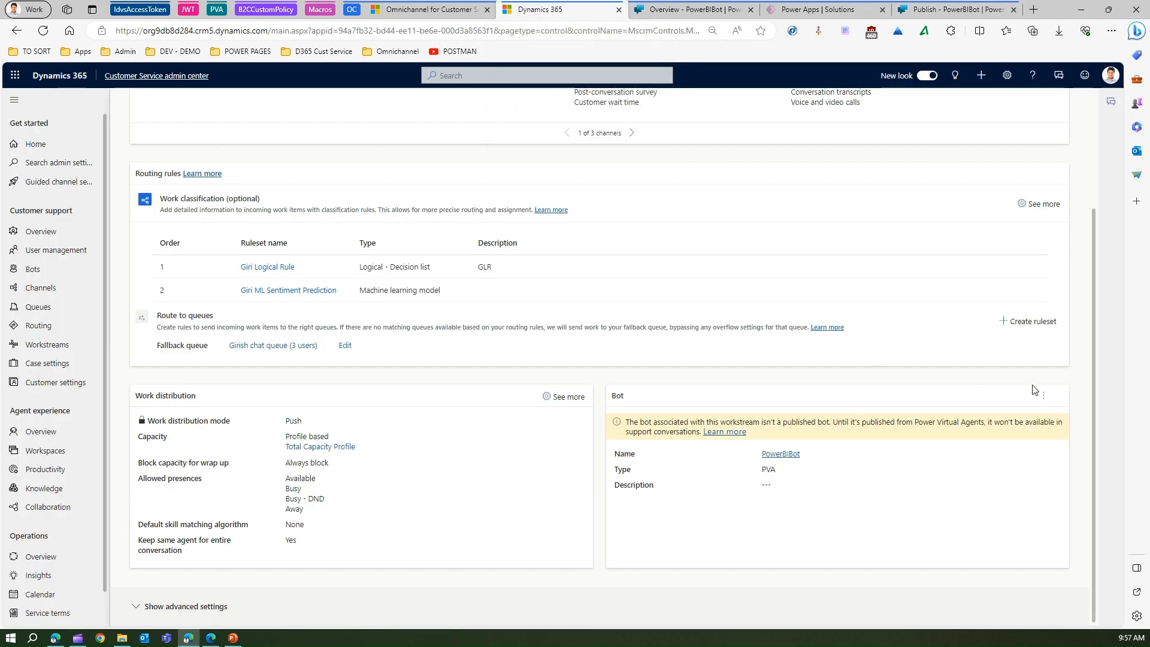
click(1043, 397)
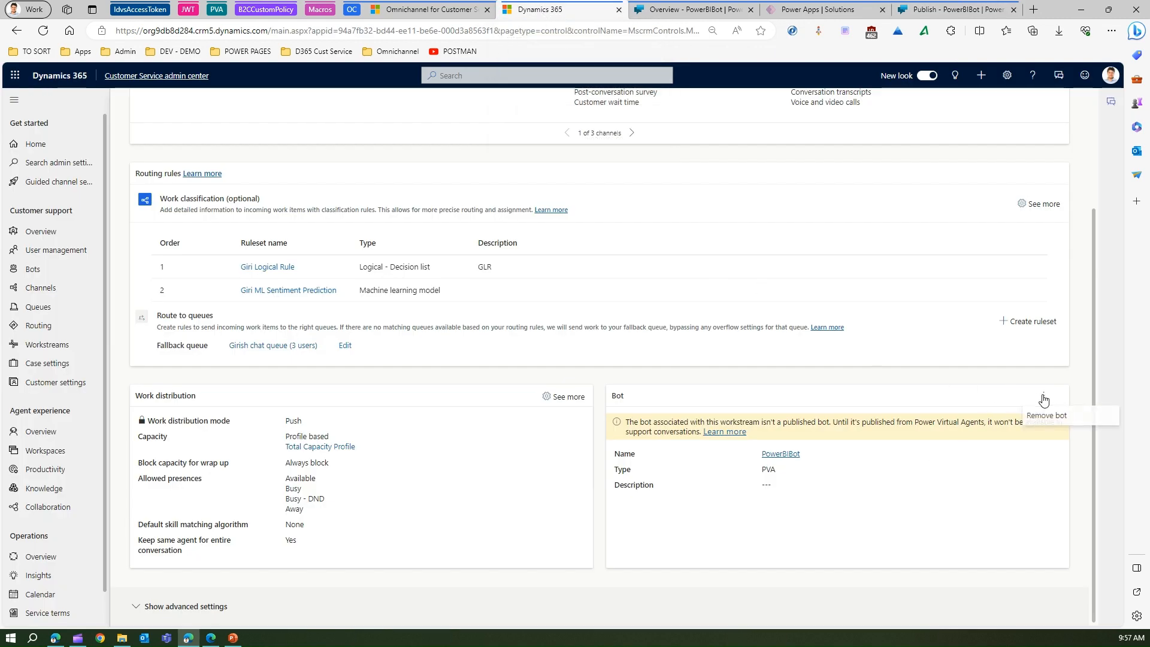
click(1057, 415)
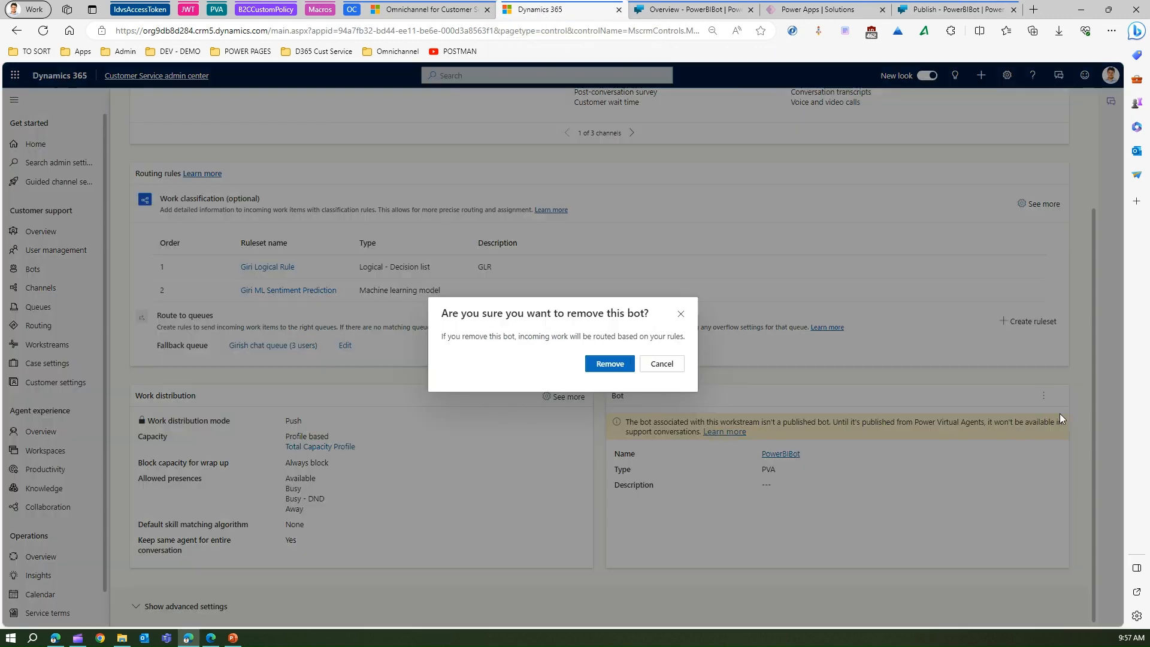
click(617, 363)
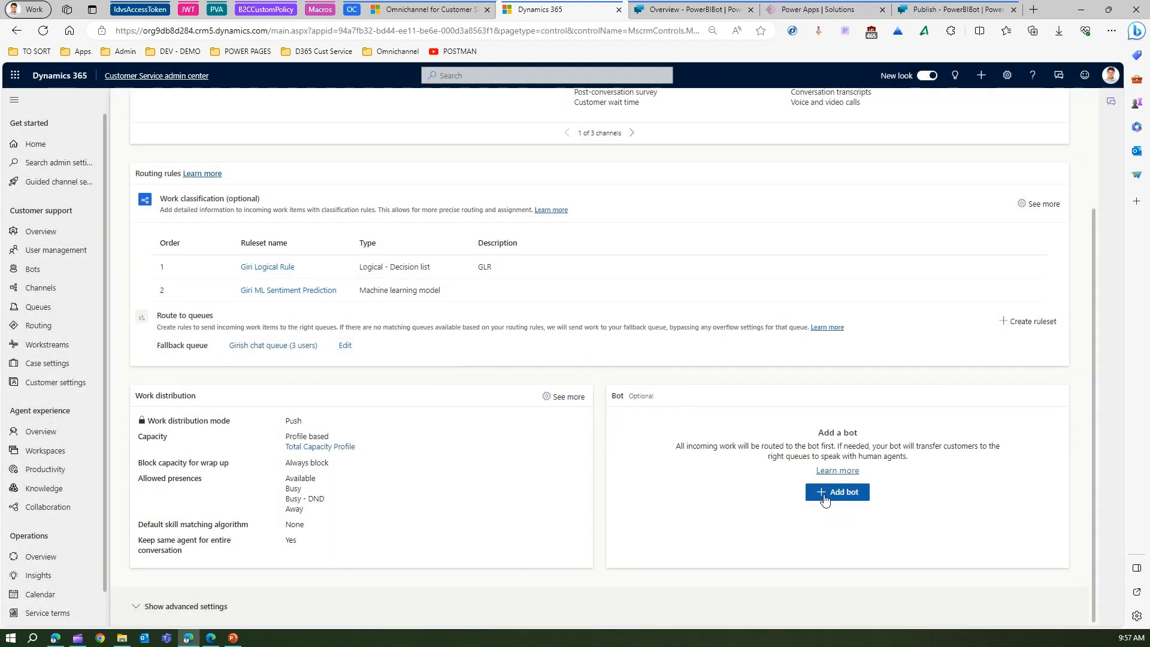
click(831, 490)
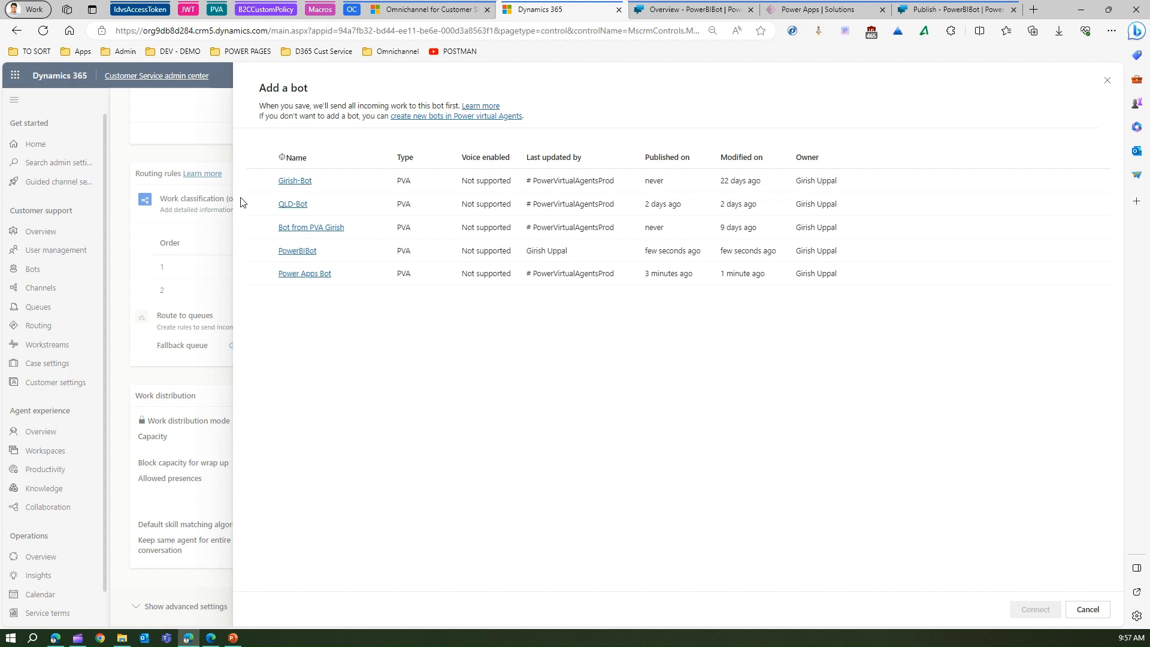
click(258, 250)
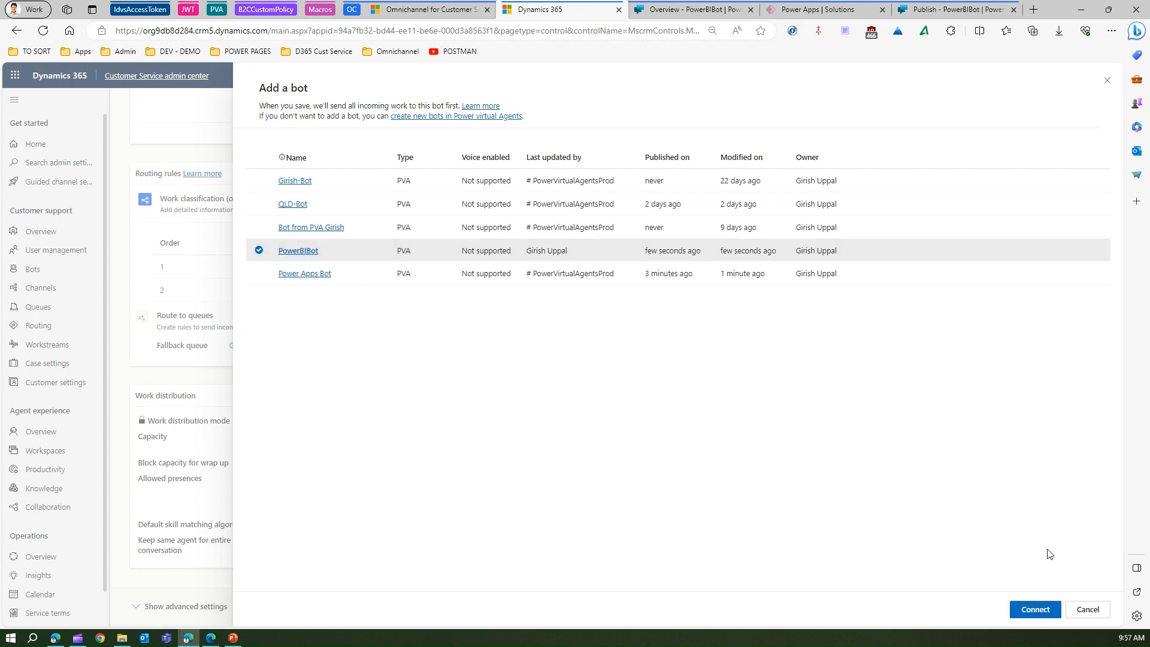
click(1042, 609)
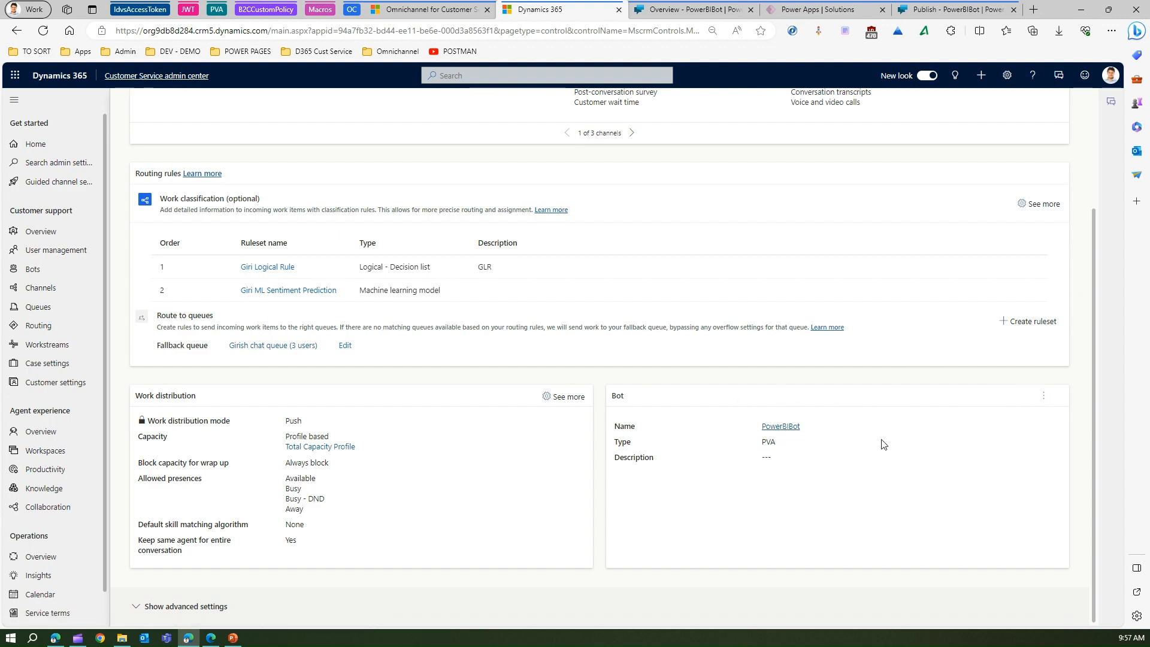
scroll(874, 455, up, 2)
scroll(868, 470, down, 2)
scroll(369, 335, up, 3)
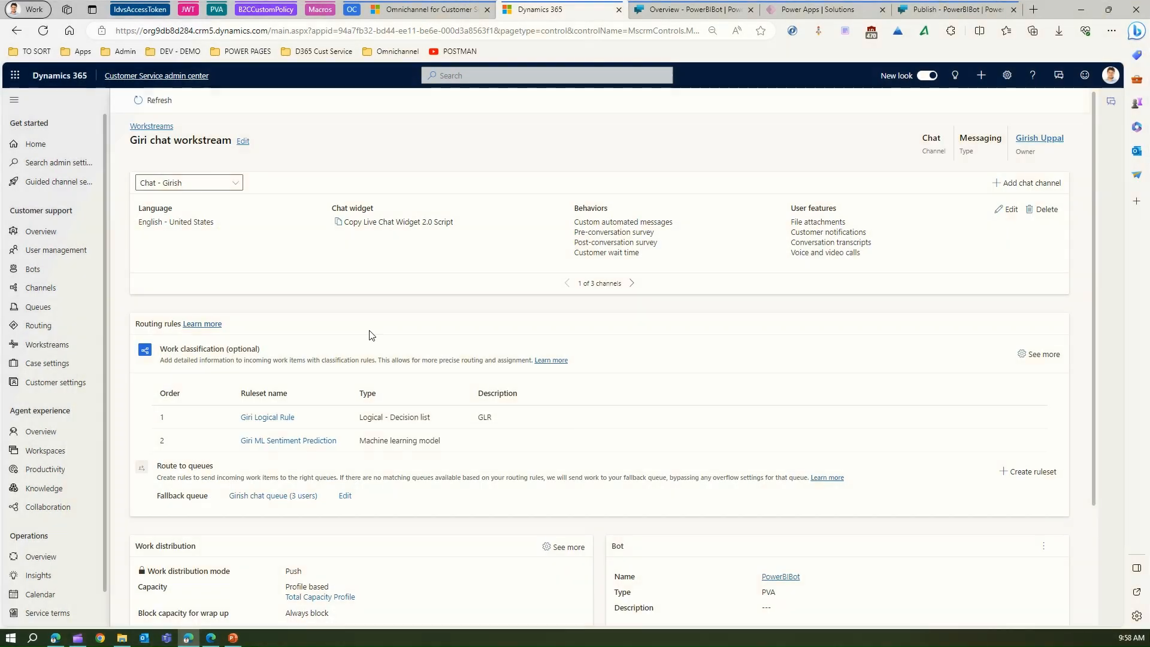
scroll(404, 323, down, 3)
scroll(398, 341, up, 3)
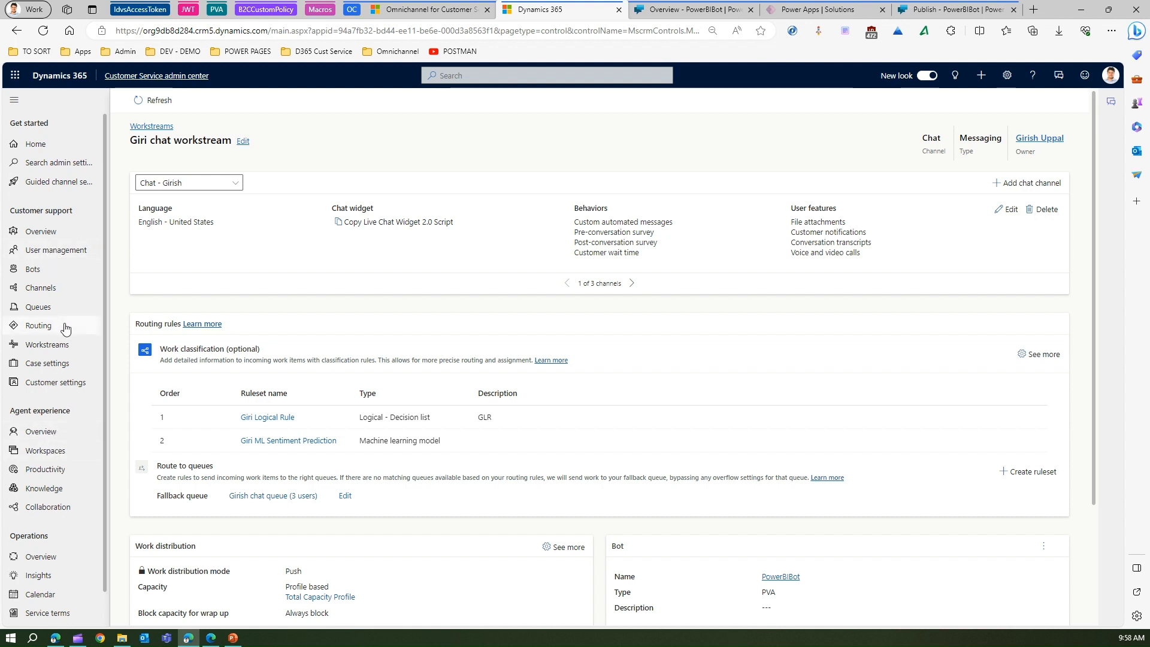
Search the enabled users in user management for "power" and open the PowerBIBot user record
click(62, 252)
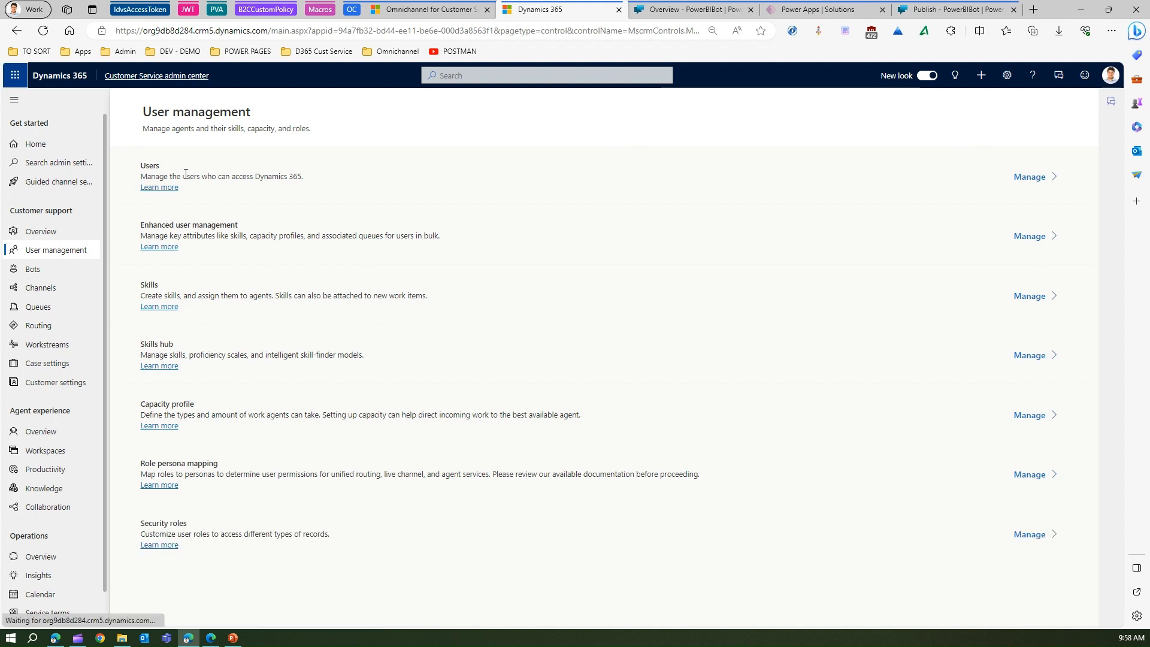
click(1030, 177)
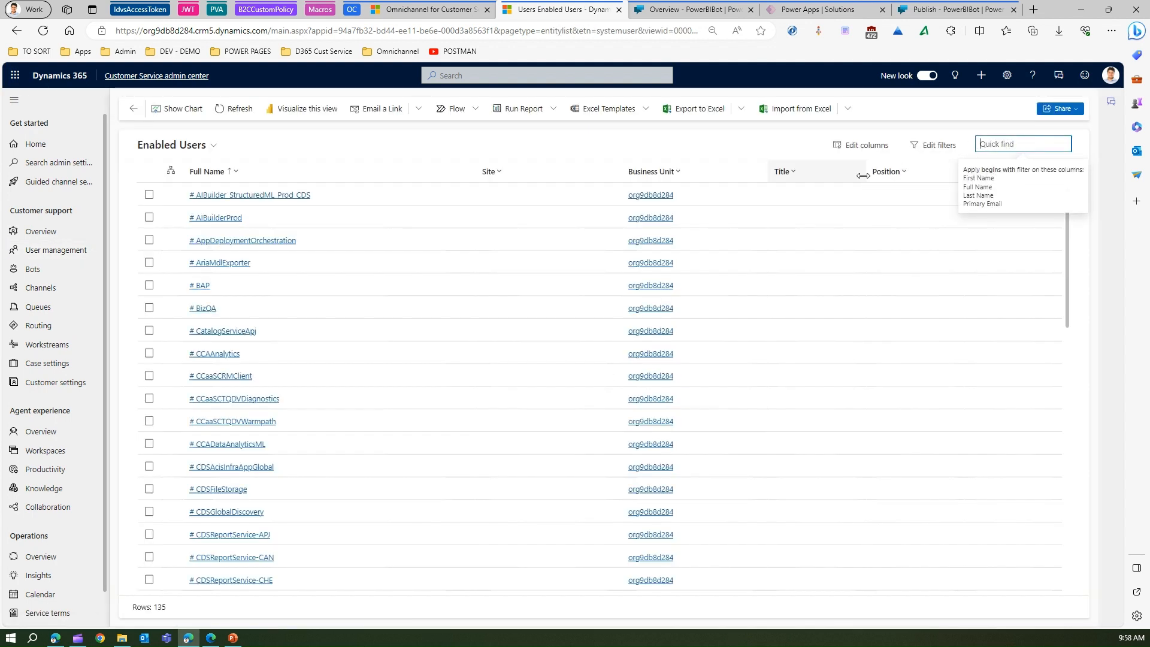
text(powew)
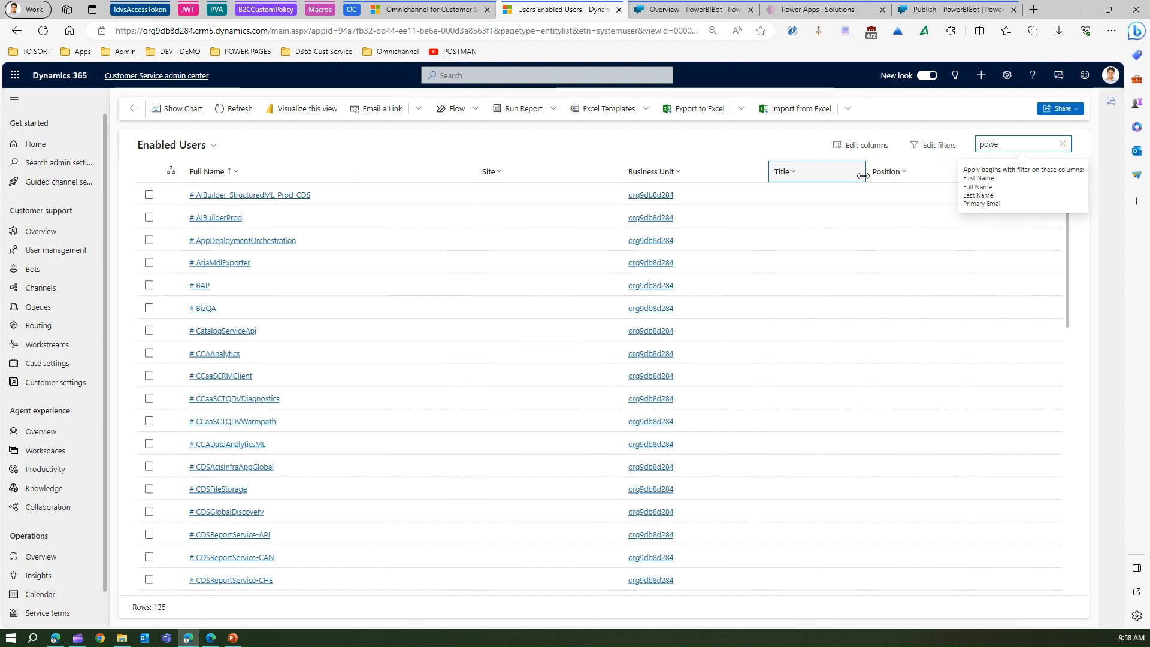
key(Return)
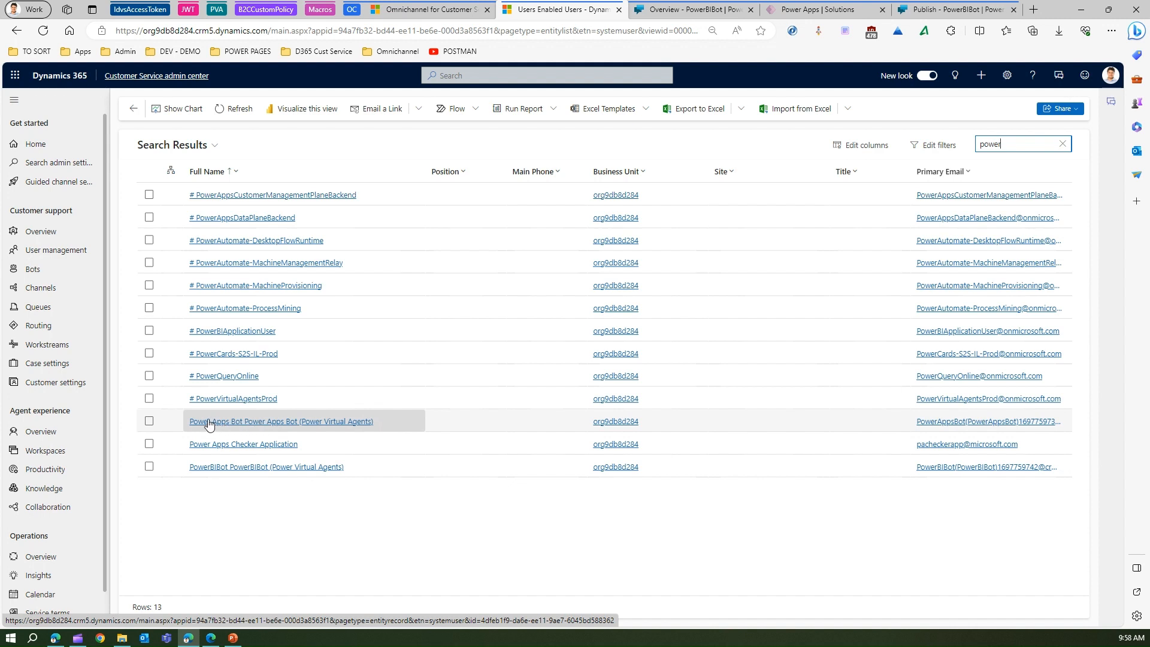
click(225, 469)
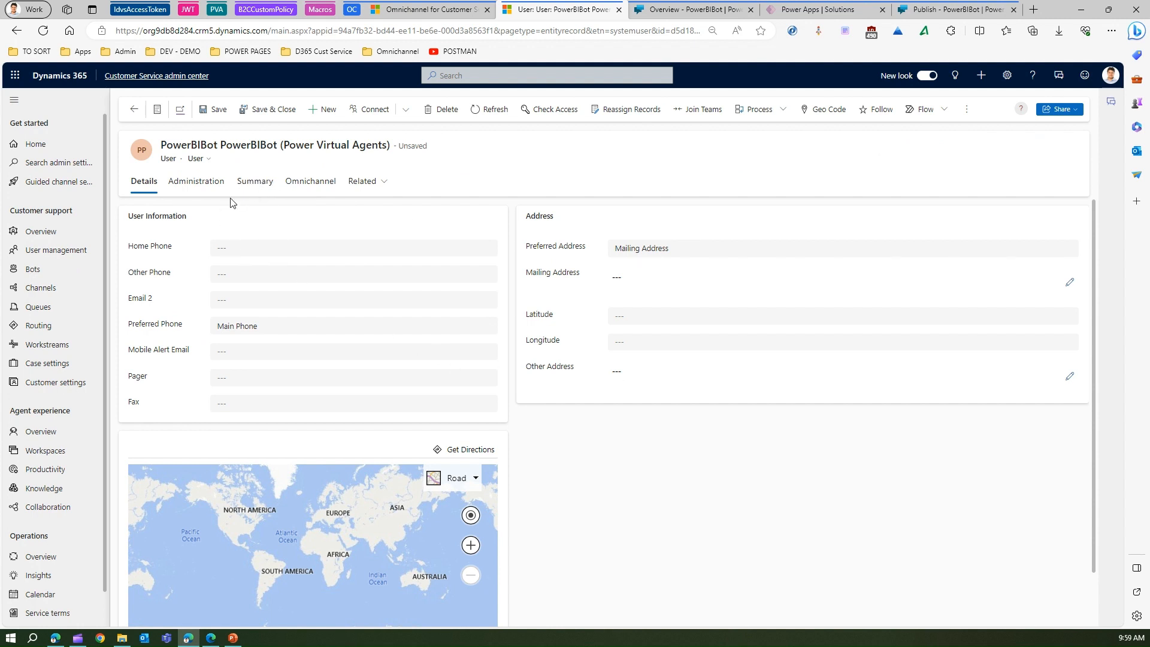
Add the existing Girish chat queue to the Omnichannel queues of the PowerBIBot user
click(196, 182)
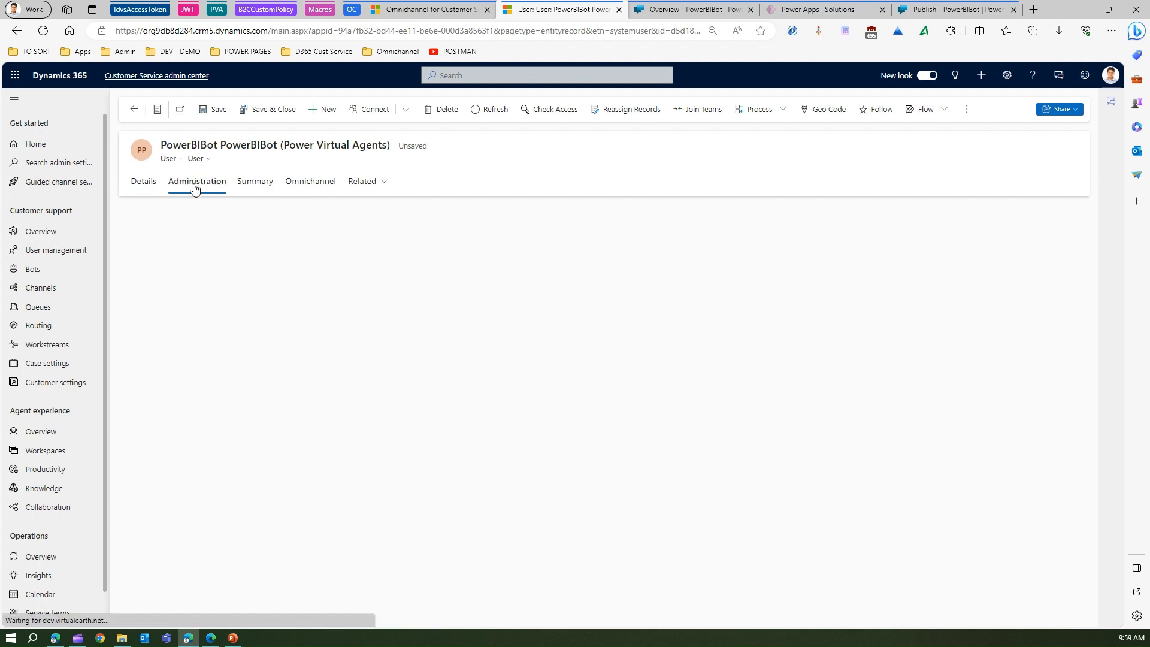
click(254, 185)
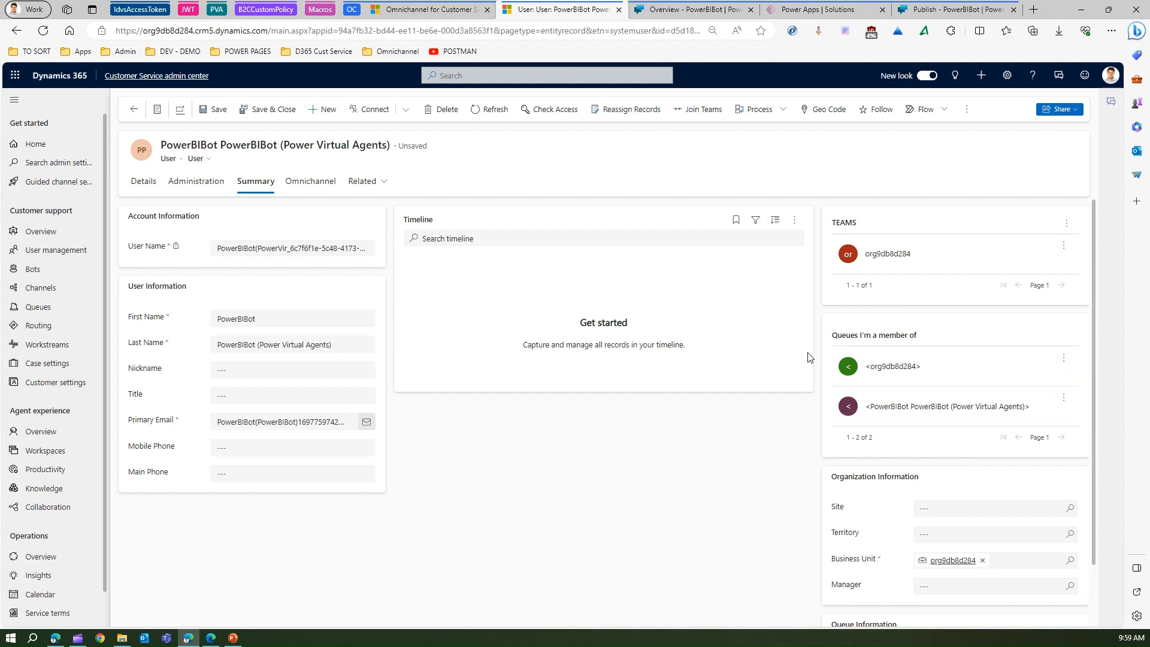
click(313, 182)
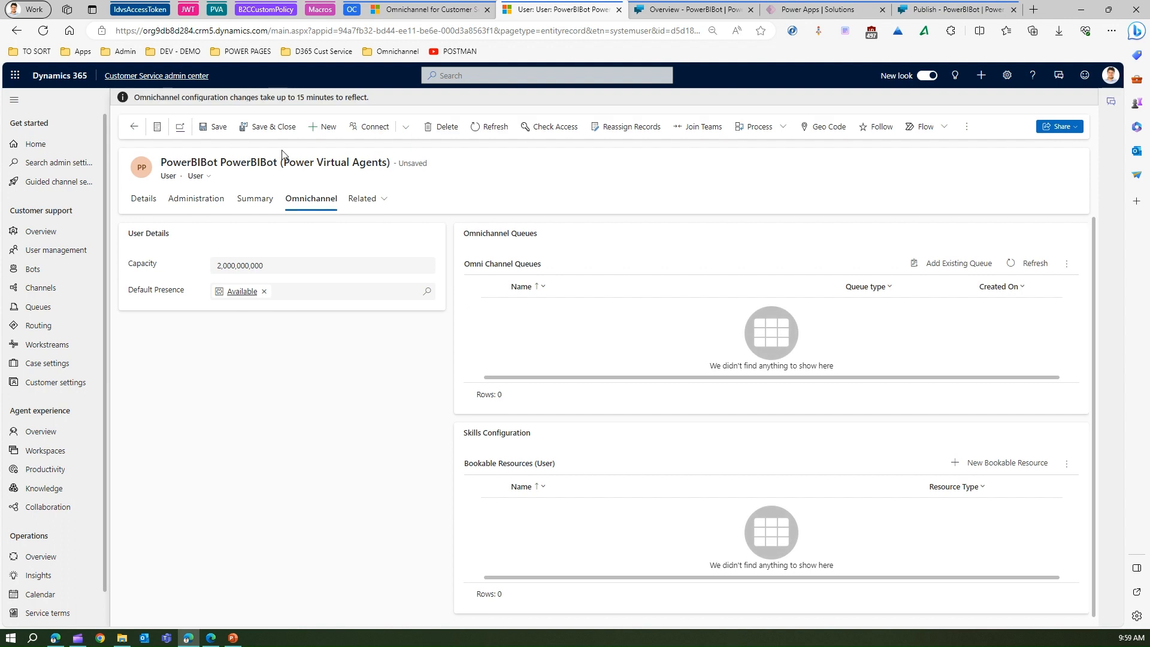
click(950, 262)
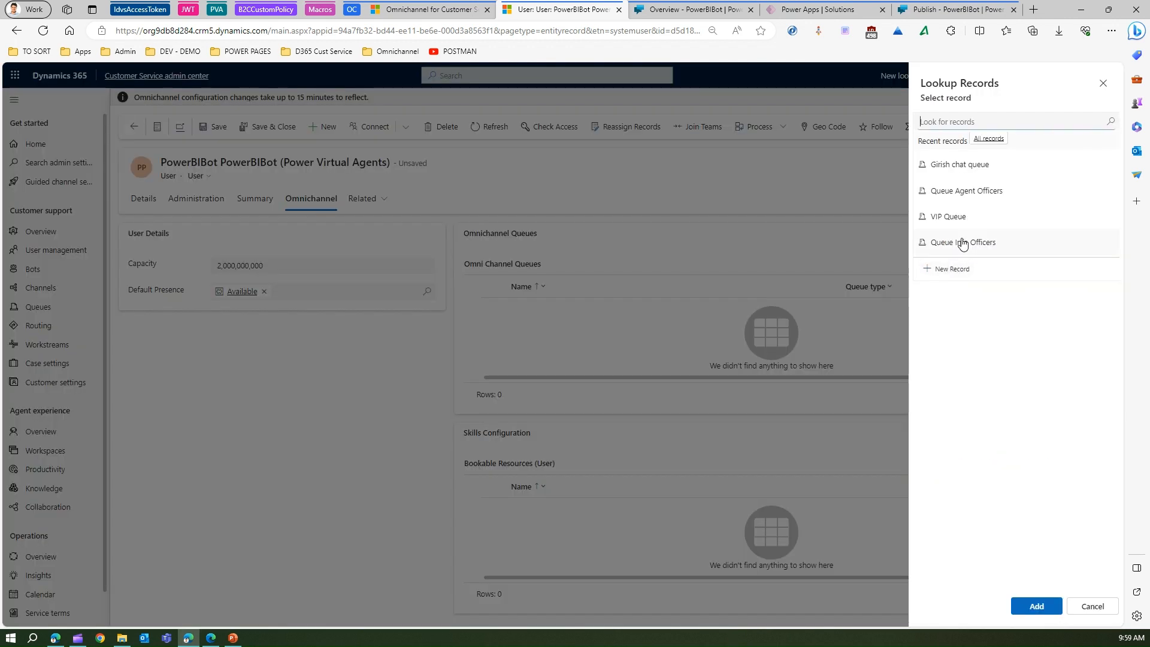
click(973, 174)
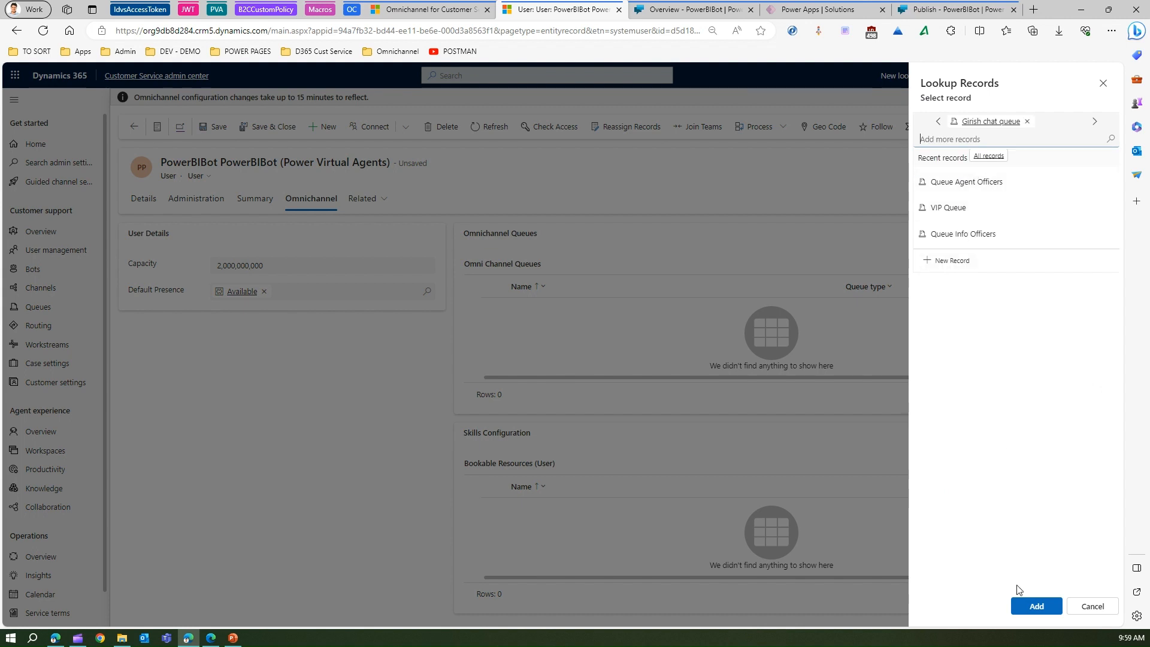
click(1036, 606)
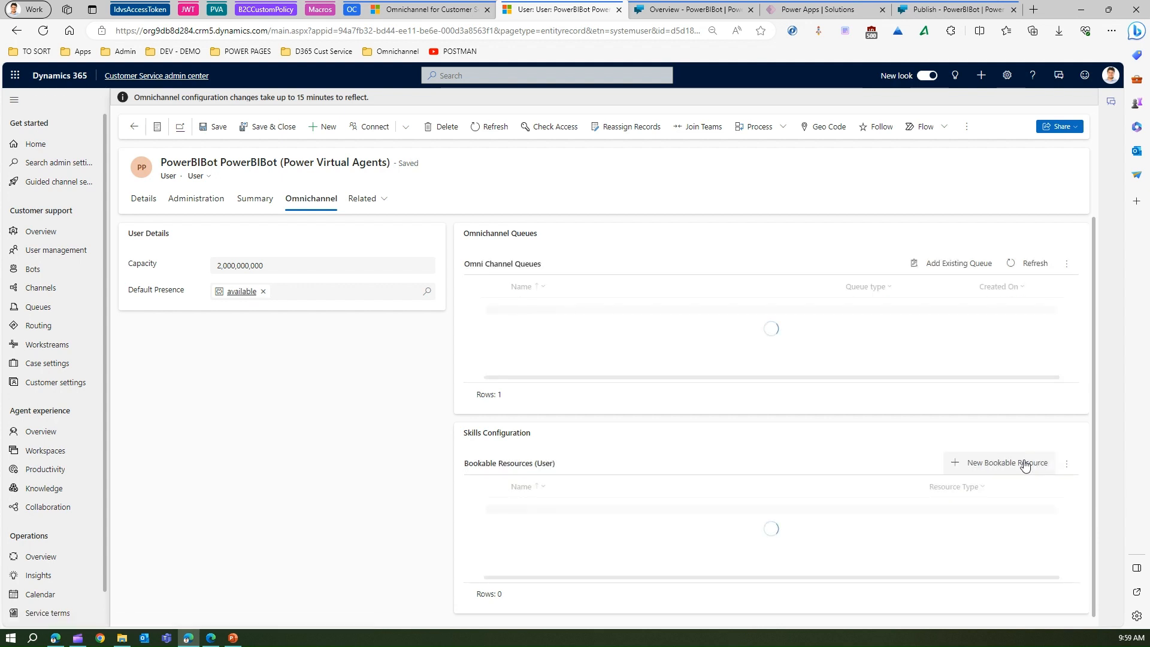
Create a bookable resource named "Bot User G" for the PowerBIBot user, then save and close it
click(1025, 465)
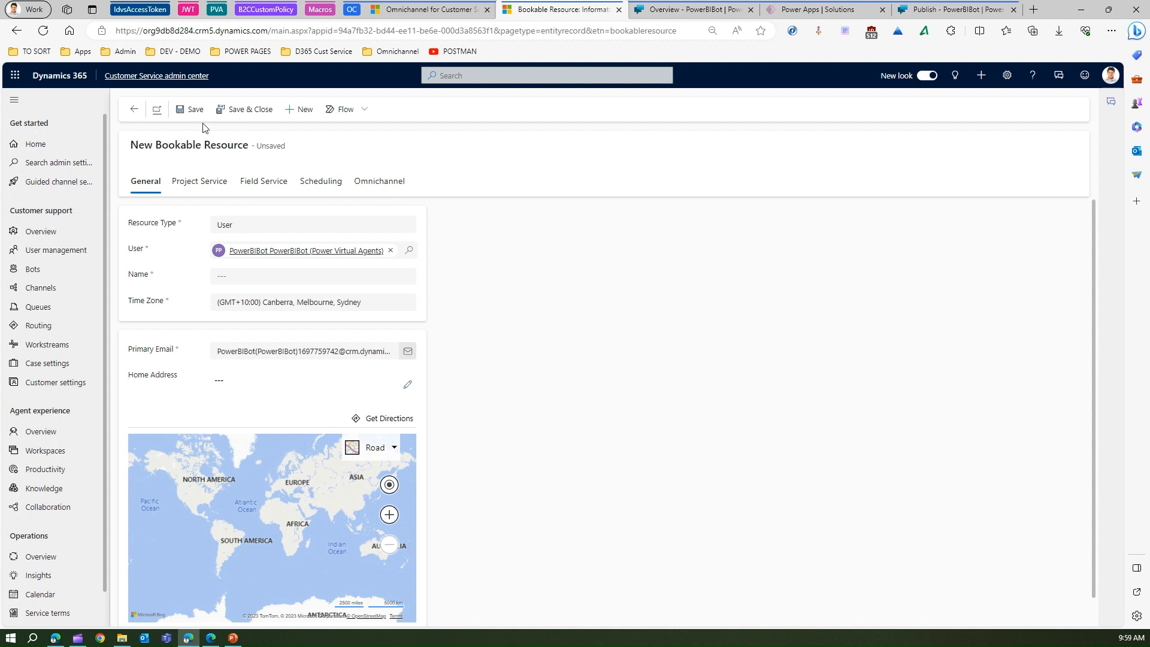
click(386, 185)
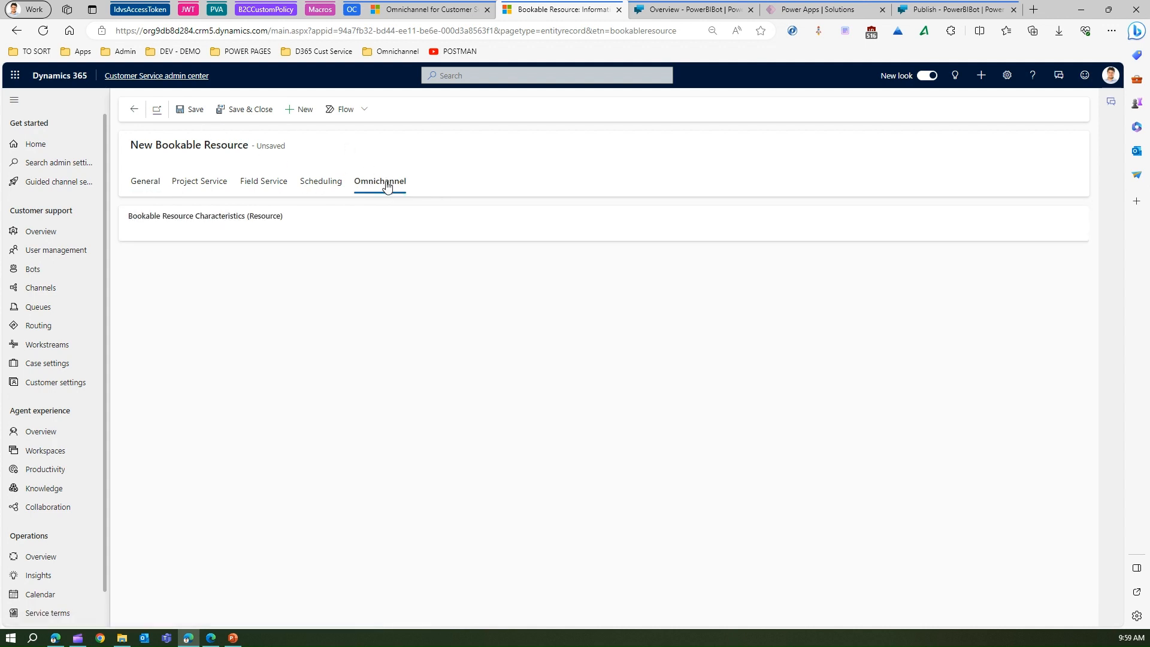
click(194, 112)
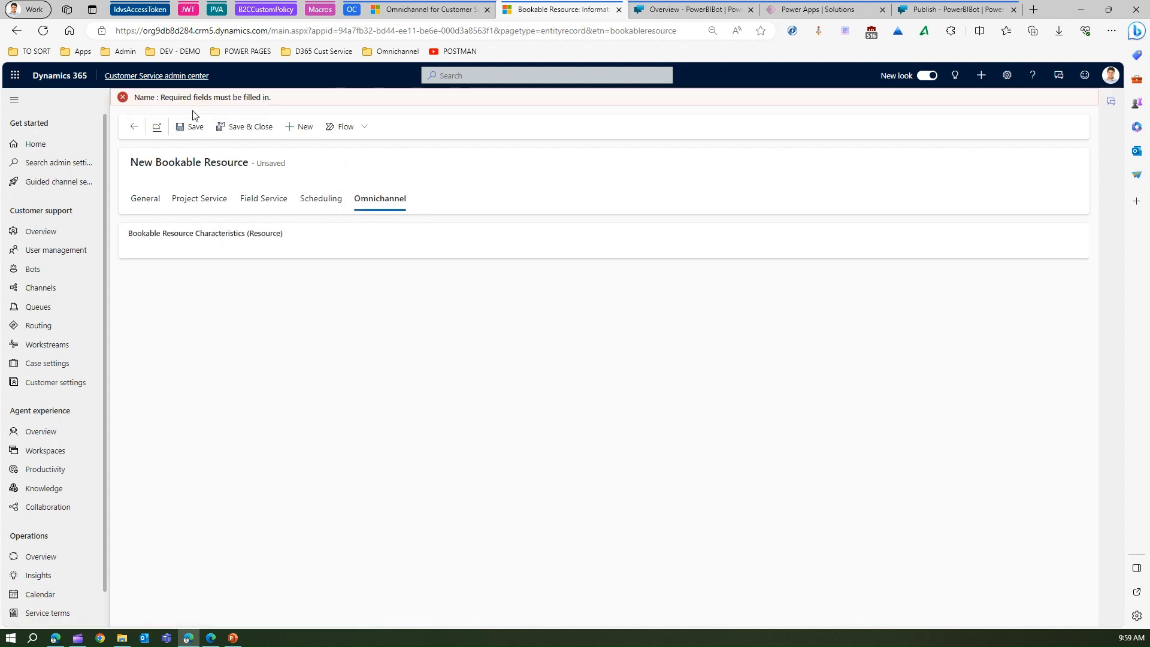
click(159, 200)
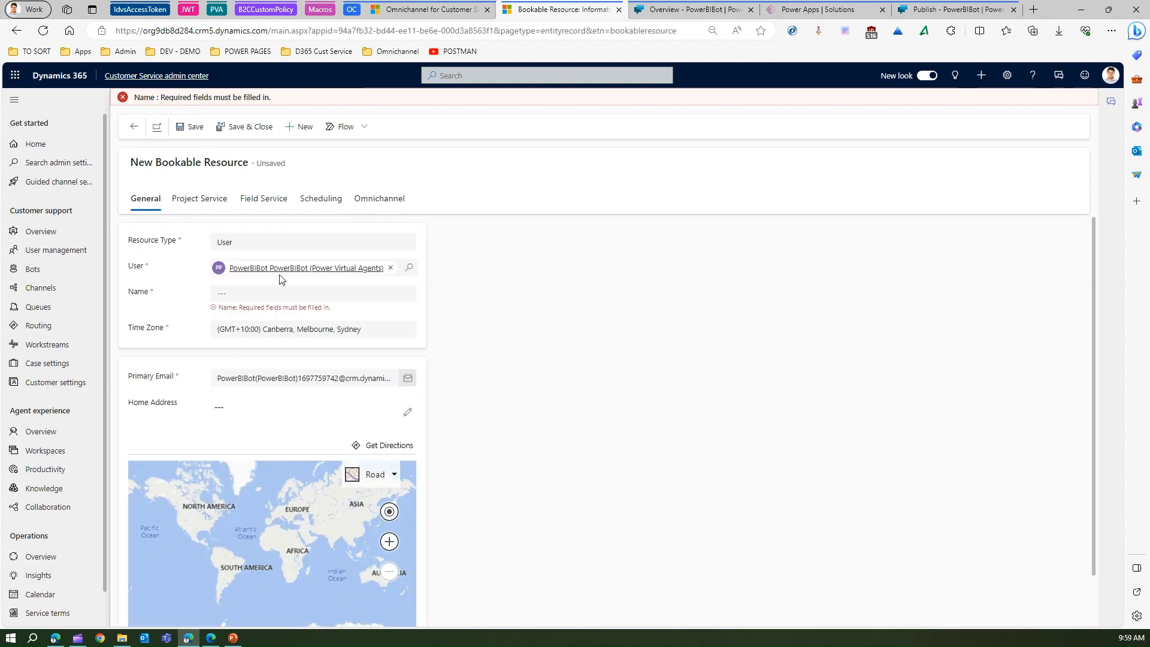
click(233, 293)
text(Bot User)
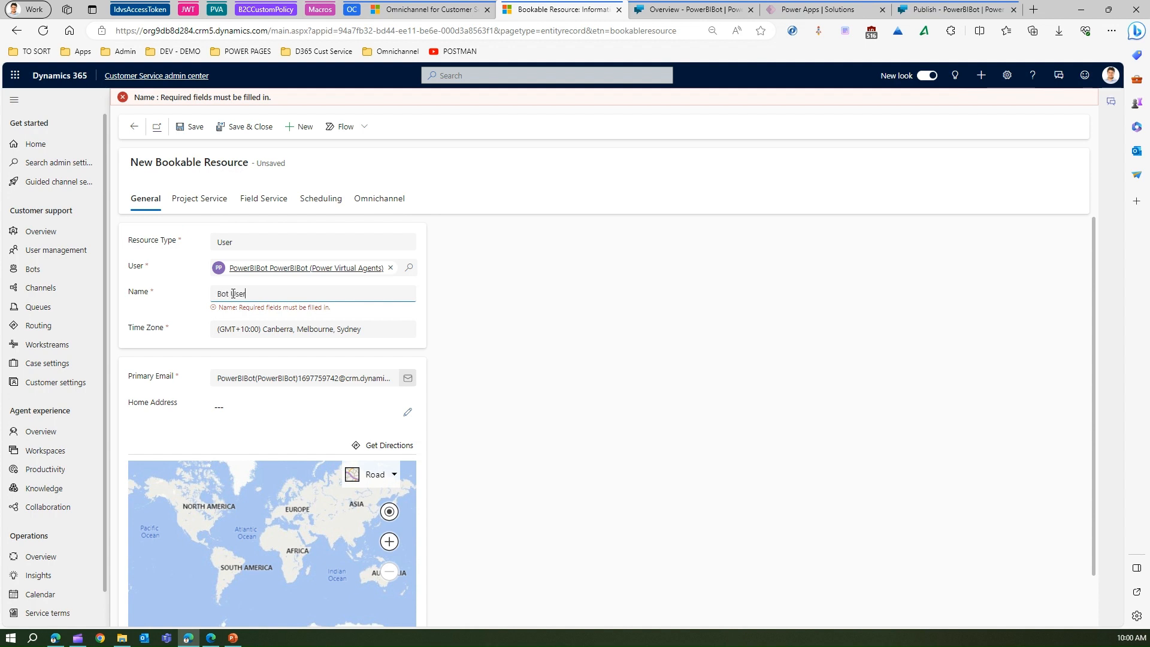
text( G)
click(187, 127)
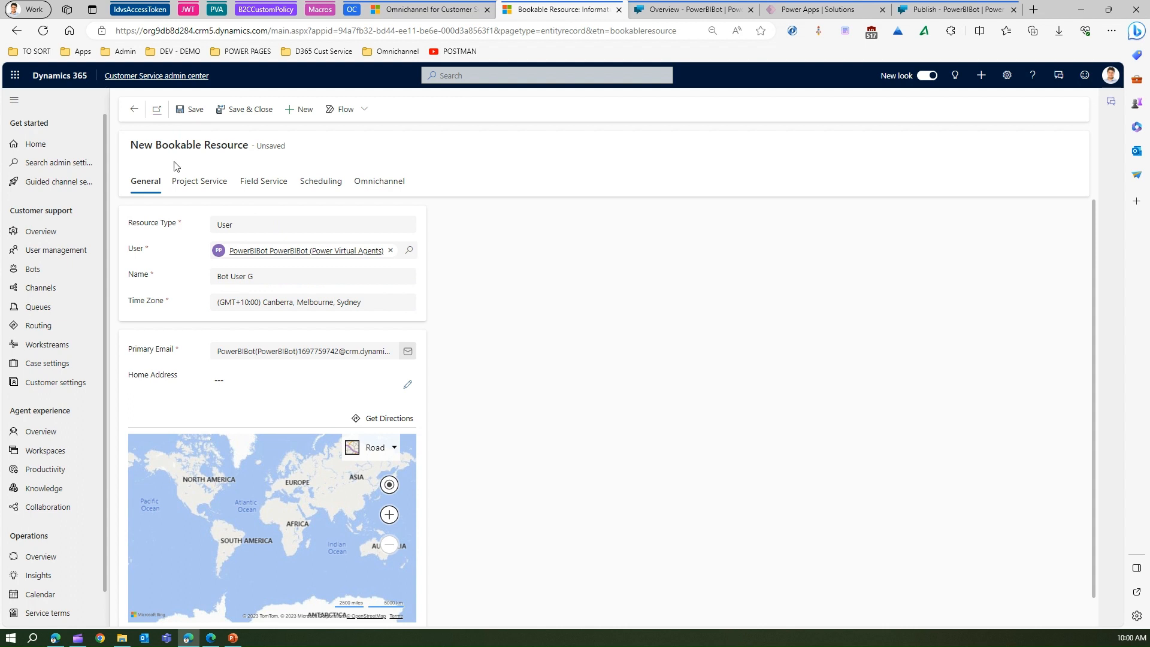
click(237, 109)
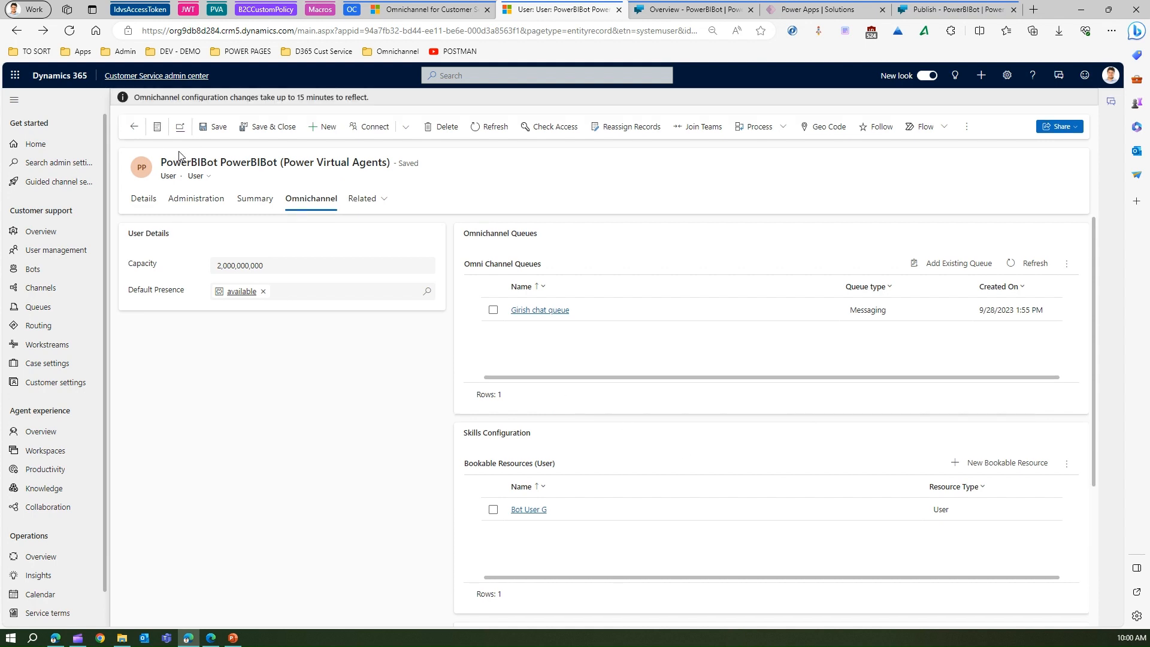
Open the Bot User G bookable resource and start a new Omnichannel bookable resource characteristic for it
drag(161, 163, 257, 163)
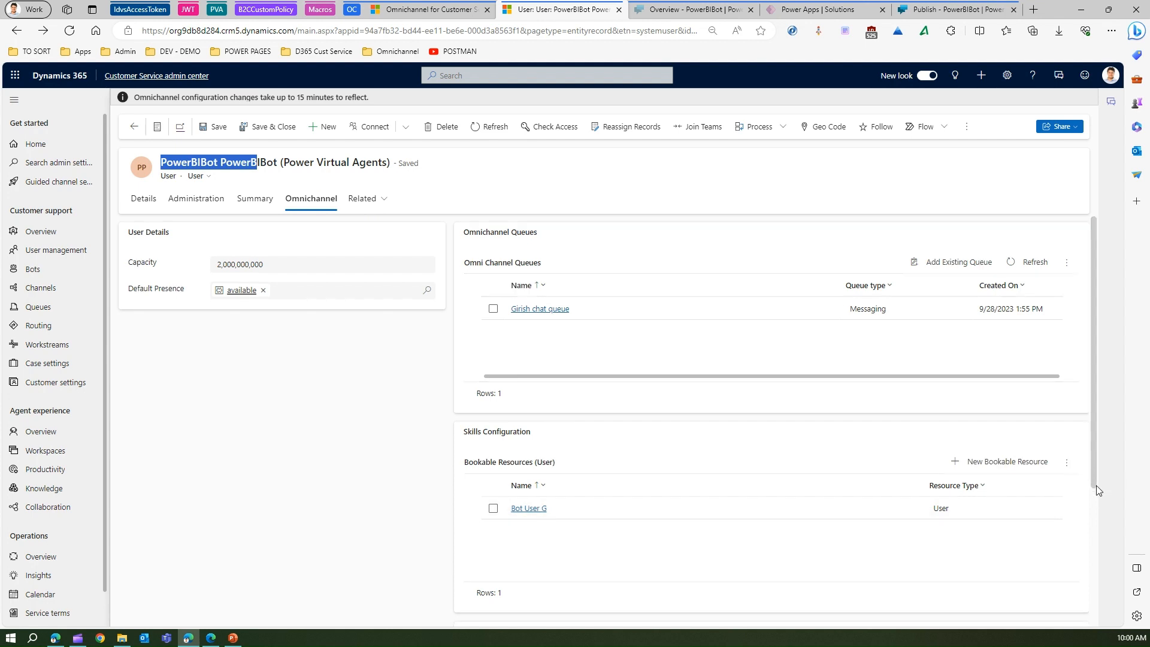
scroll(1101, 501, down, 1)
scroll(1106, 545, down, 1)
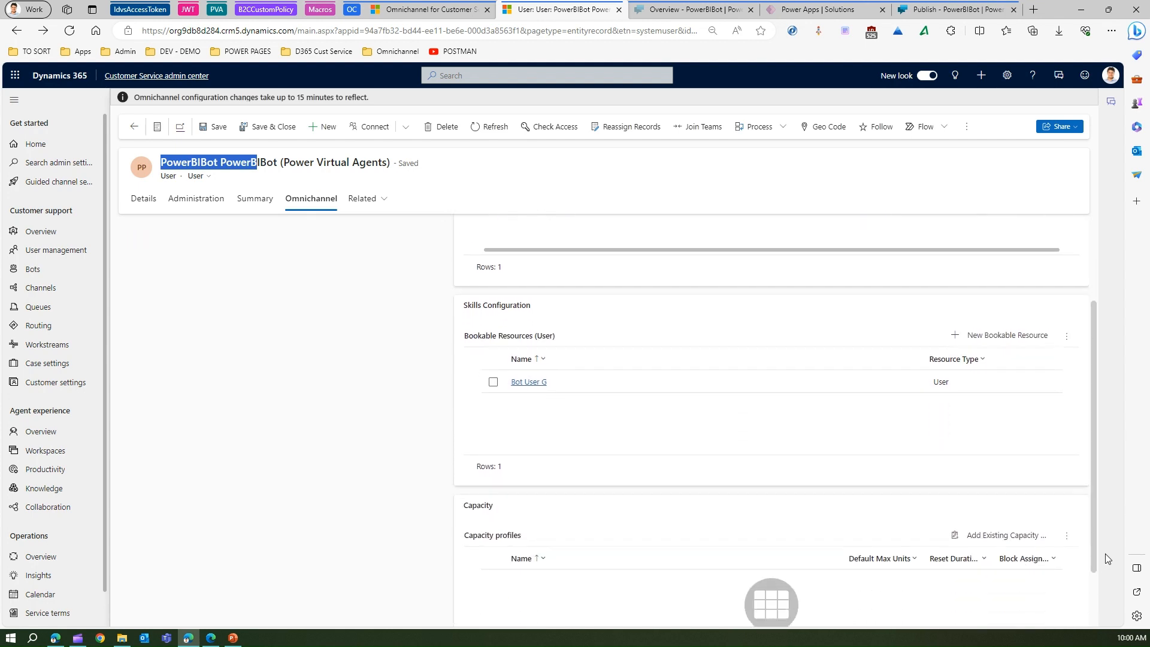
scroll(1108, 539, up, 2)
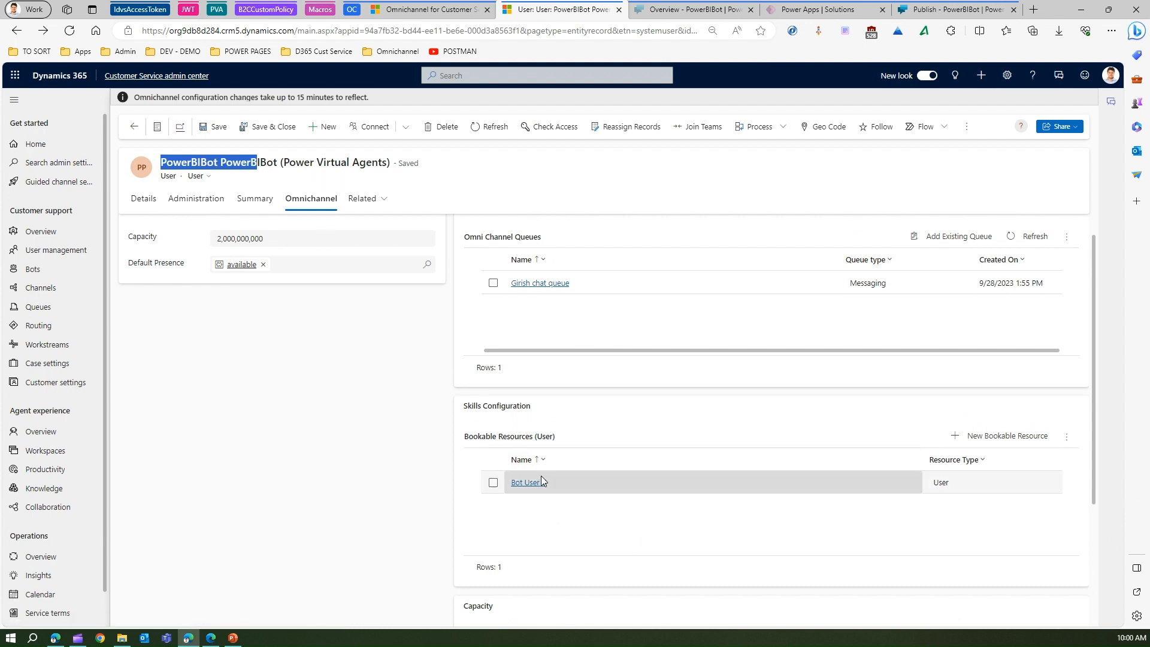
click(542, 483)
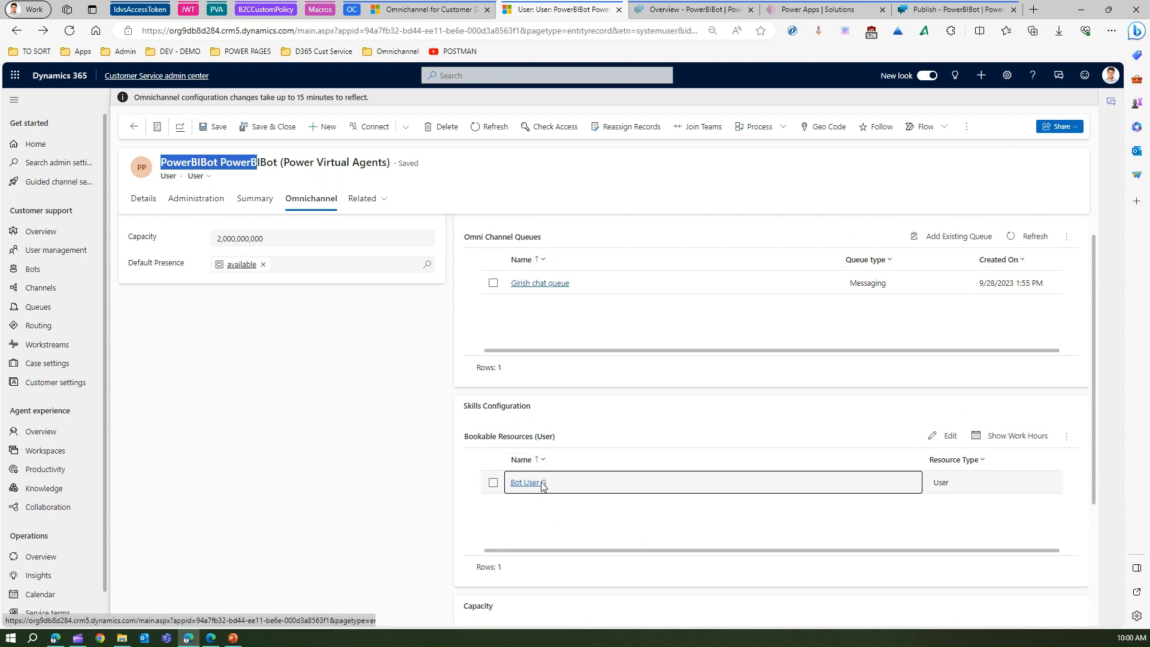
click(542, 484)
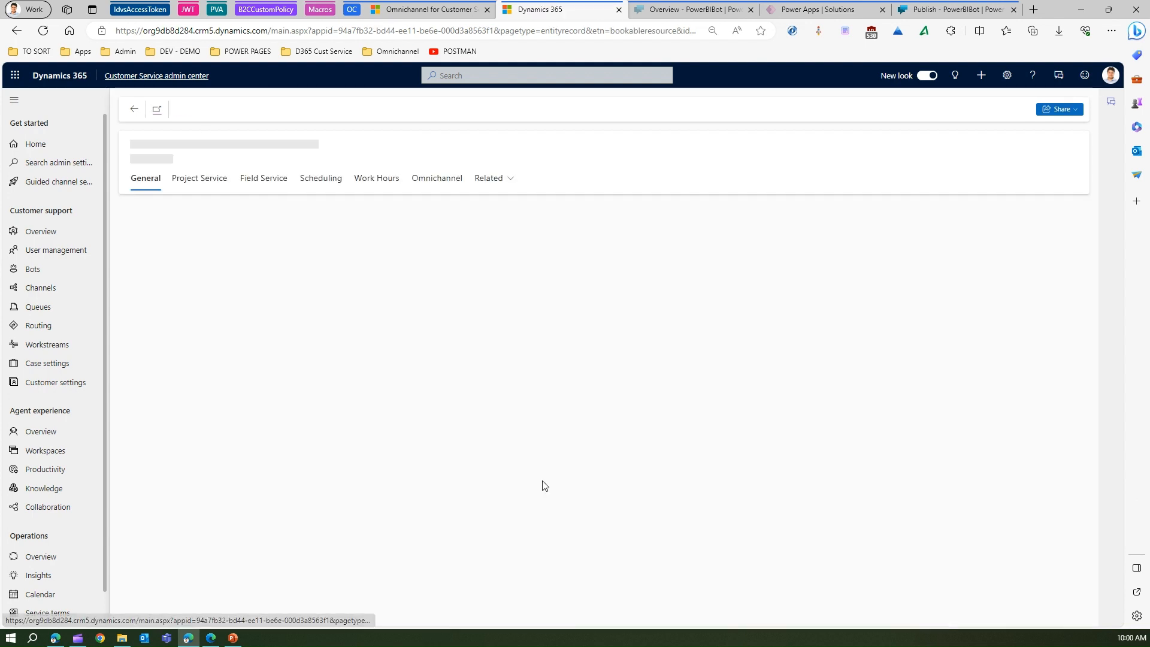
click(438, 181)
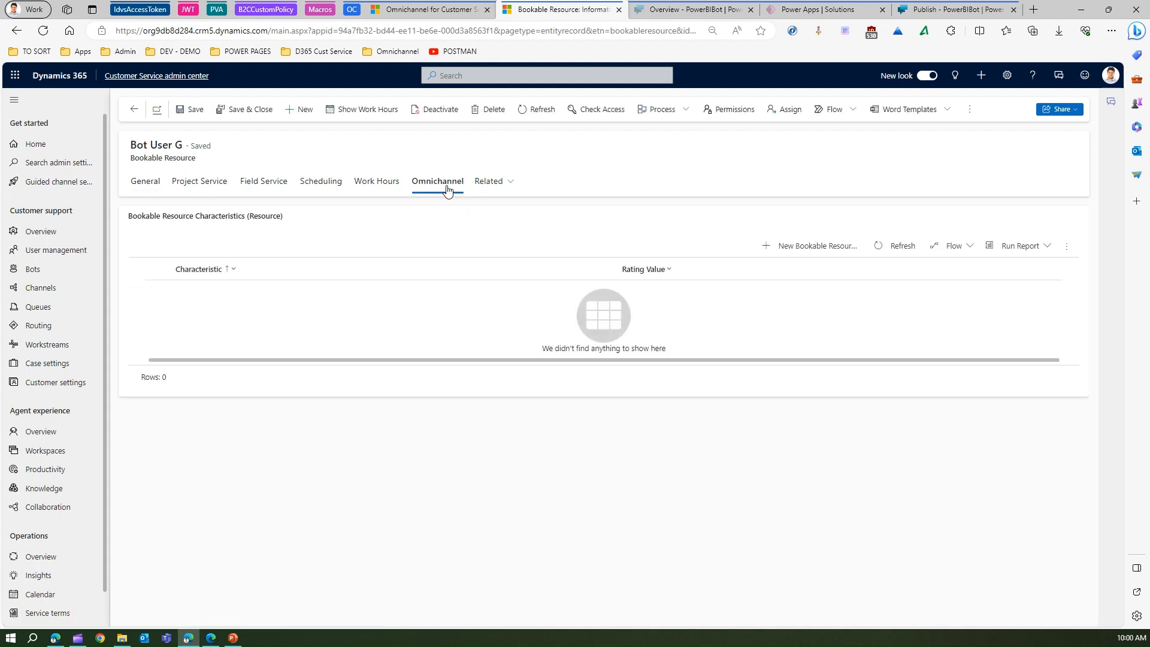
click(846, 249)
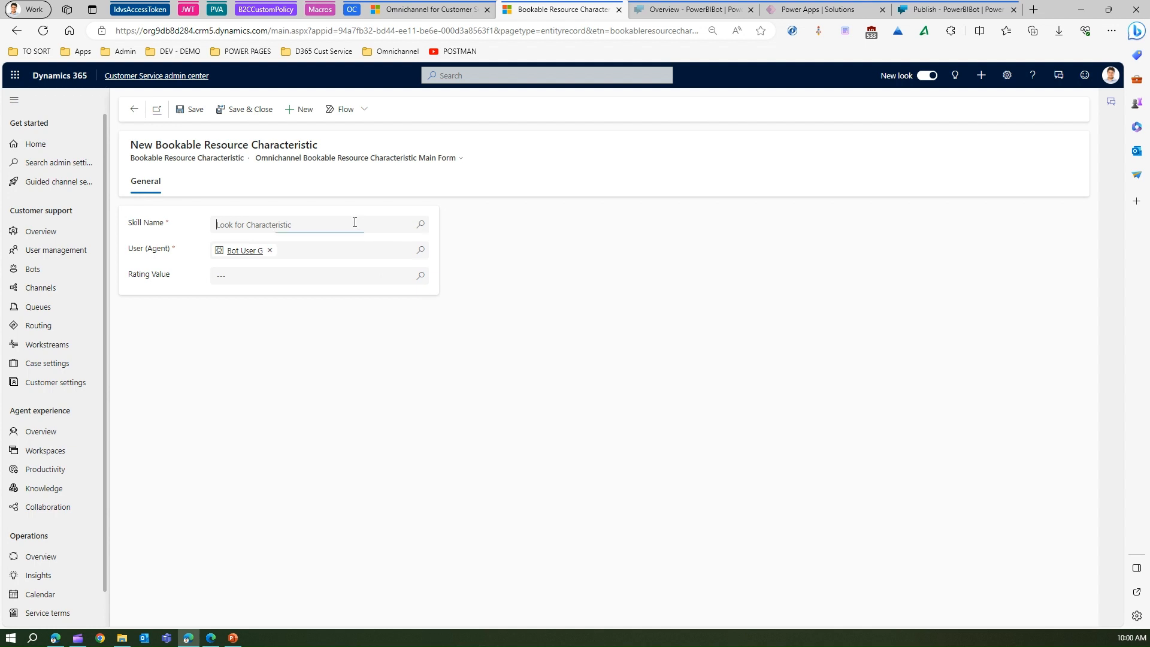
Set the characteristic's skill to Power BI with a rating value of Good and save it
click(355, 223)
key(Return)
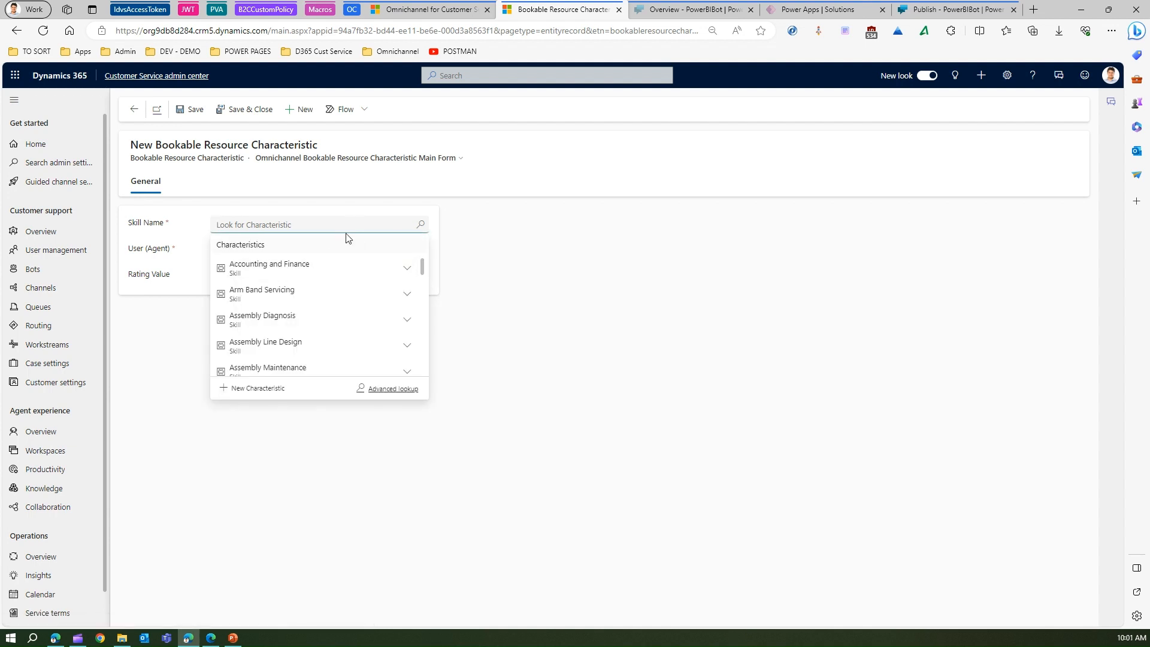
text(power)
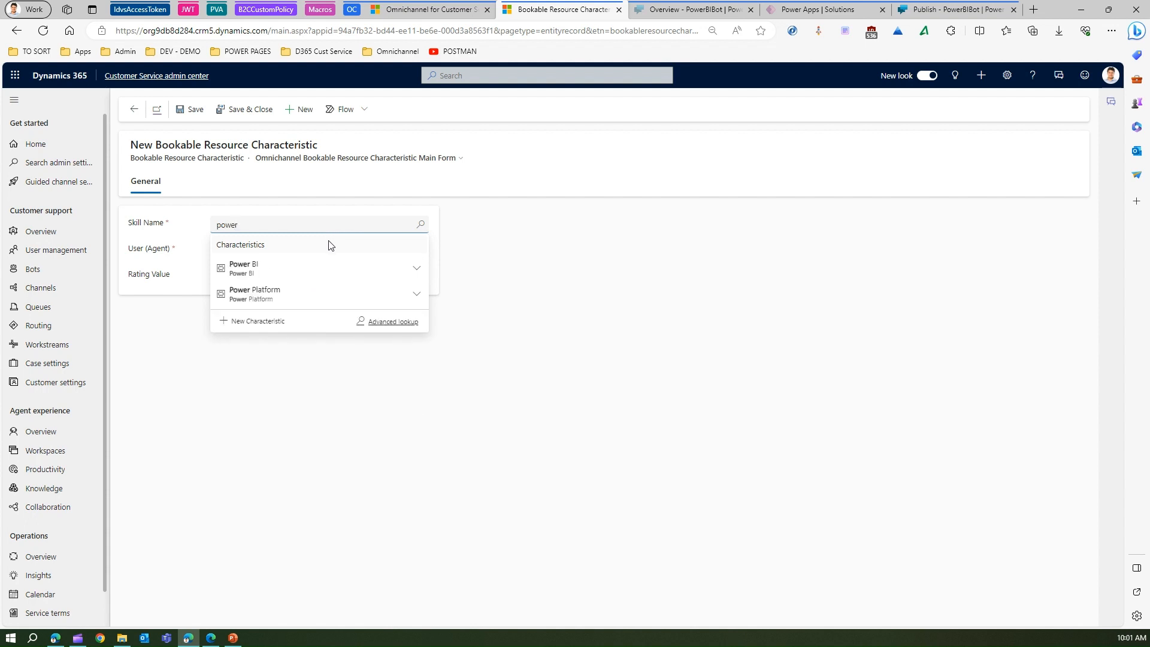
click(264, 267)
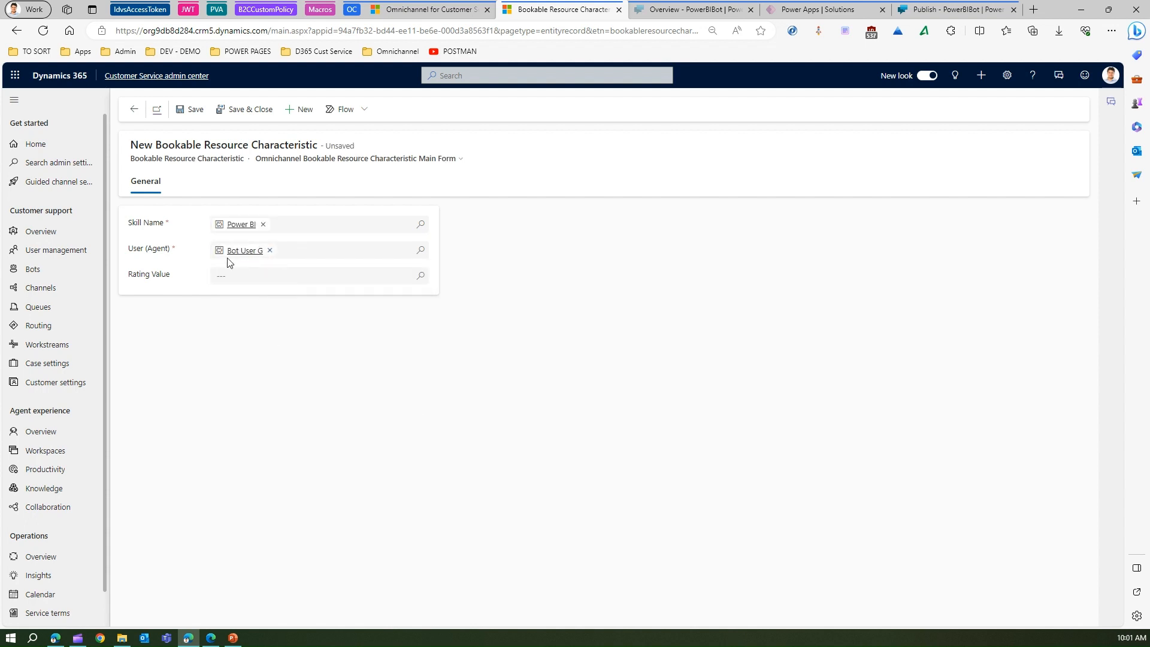
click(264, 277)
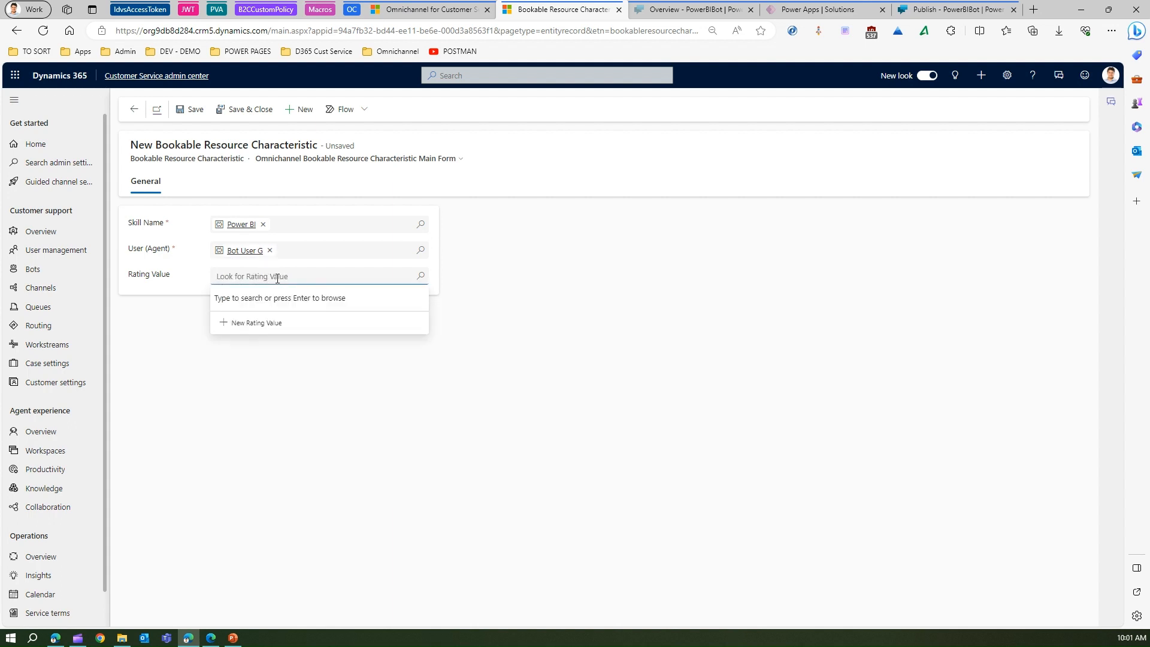
key(Return)
click(258, 376)
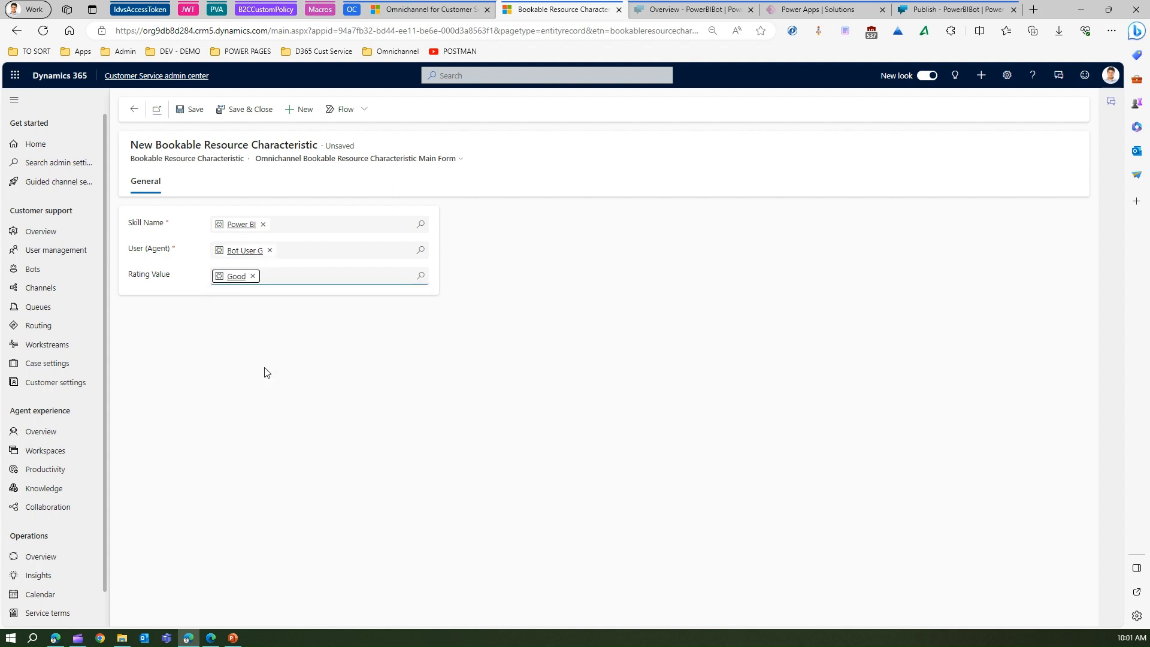
click(193, 110)
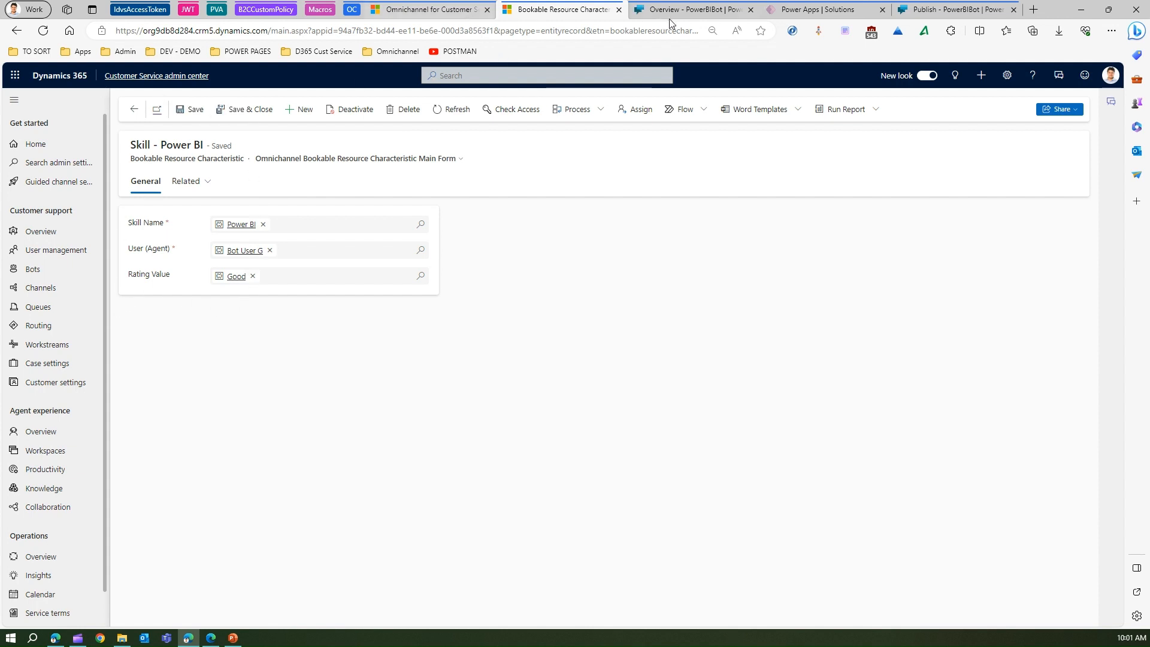
Switch to Power Virtual Agents on the PowerBIBot overview page
click(692, 15)
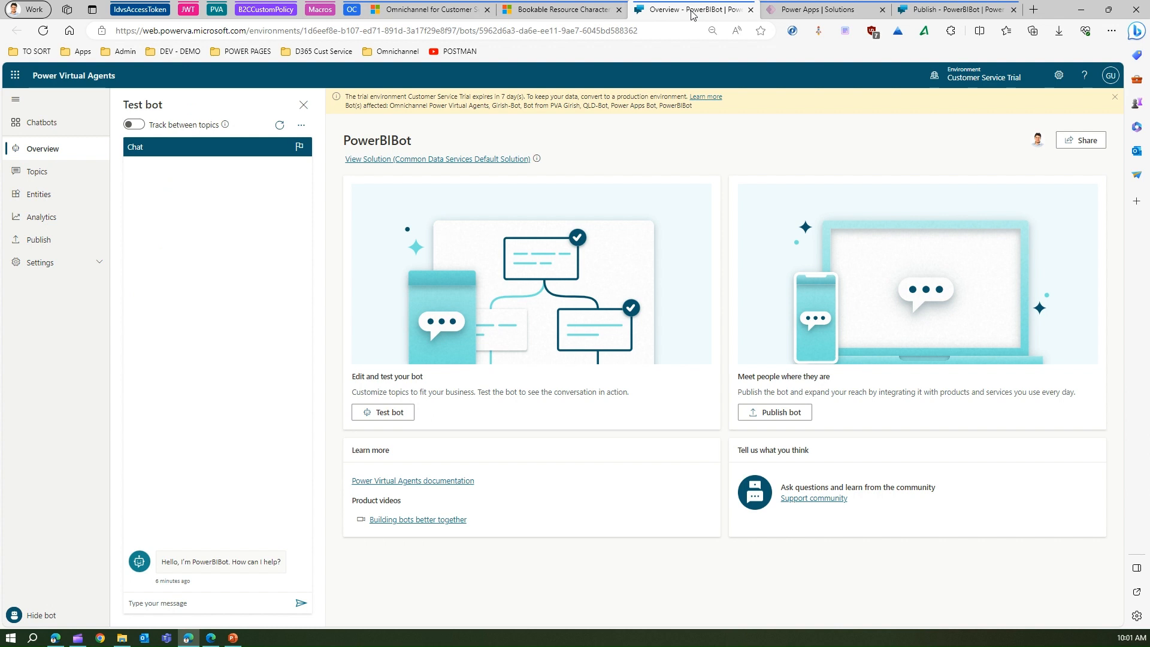